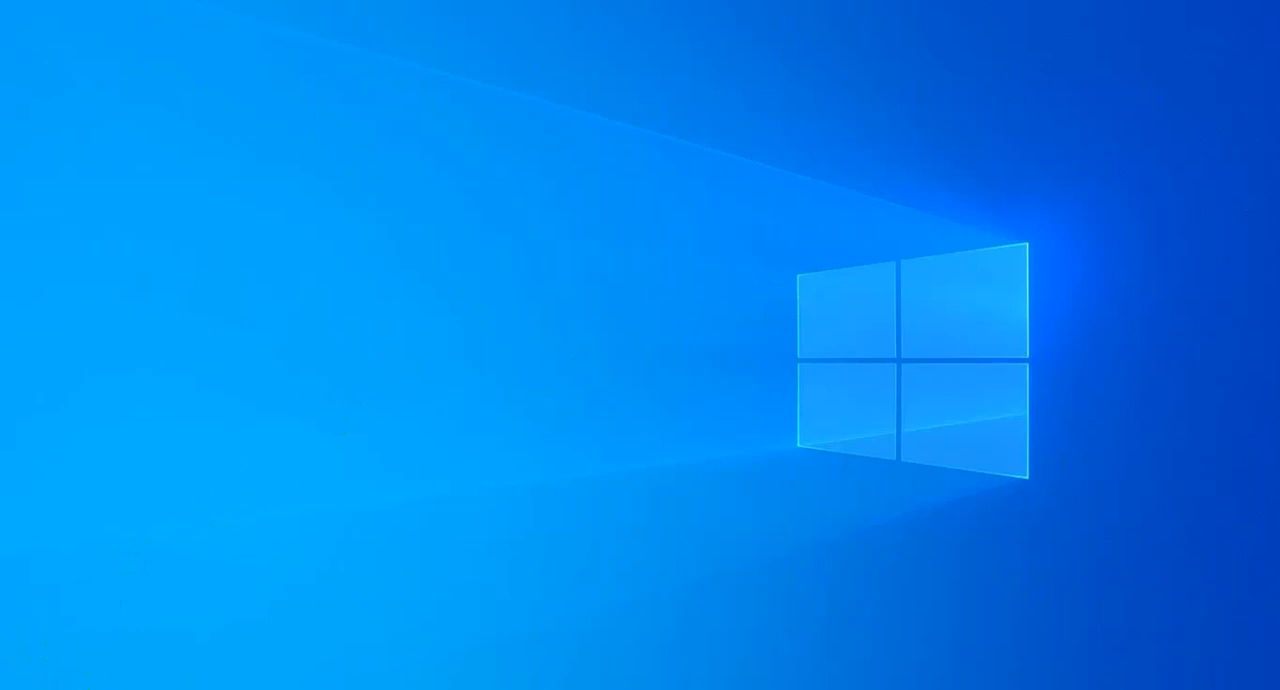
# Launch AutoPlay Menu Builder and move its New Project dialog slightly.
pyautogui.click(22, 689)
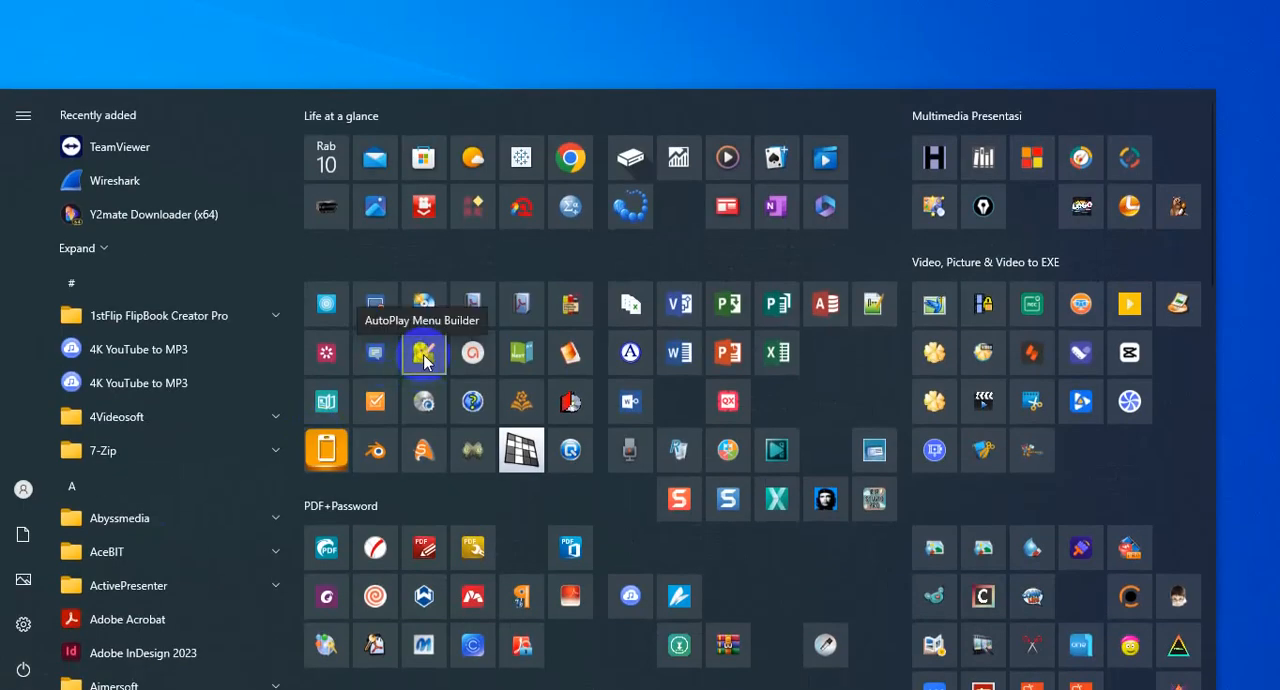
pyautogui.click(424, 358)
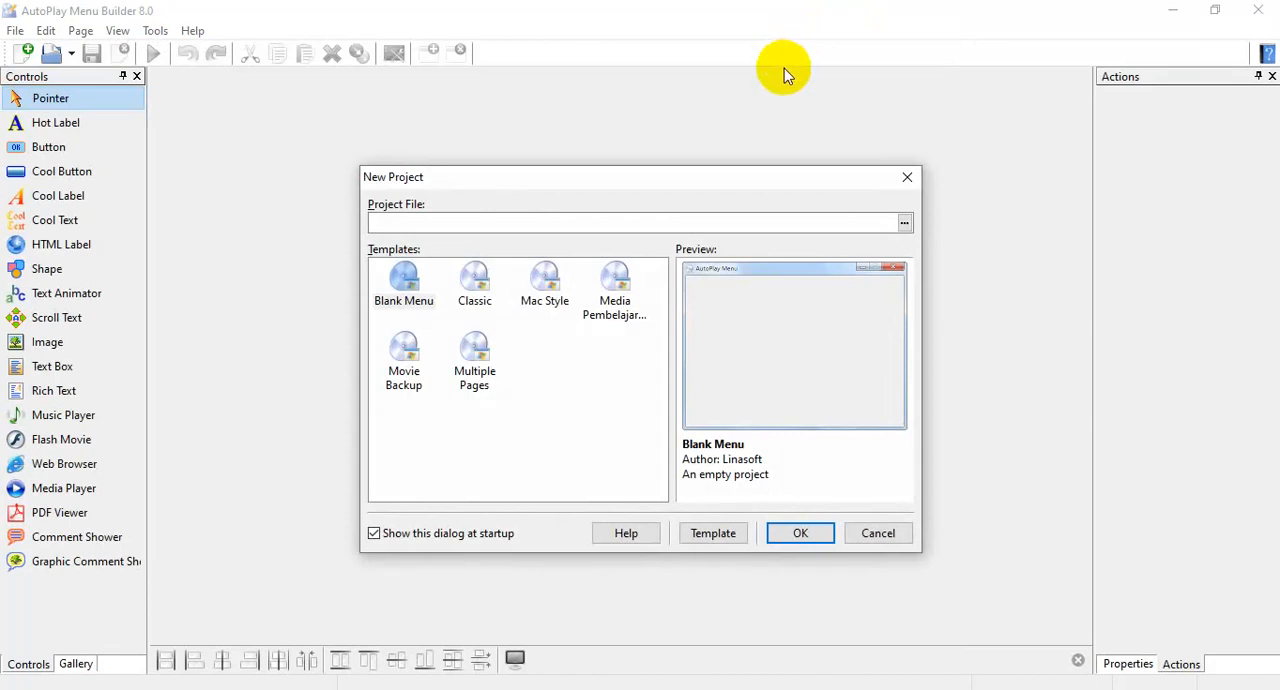
pyautogui.moveTo(584, 177); pyautogui.dragTo(564, 156)
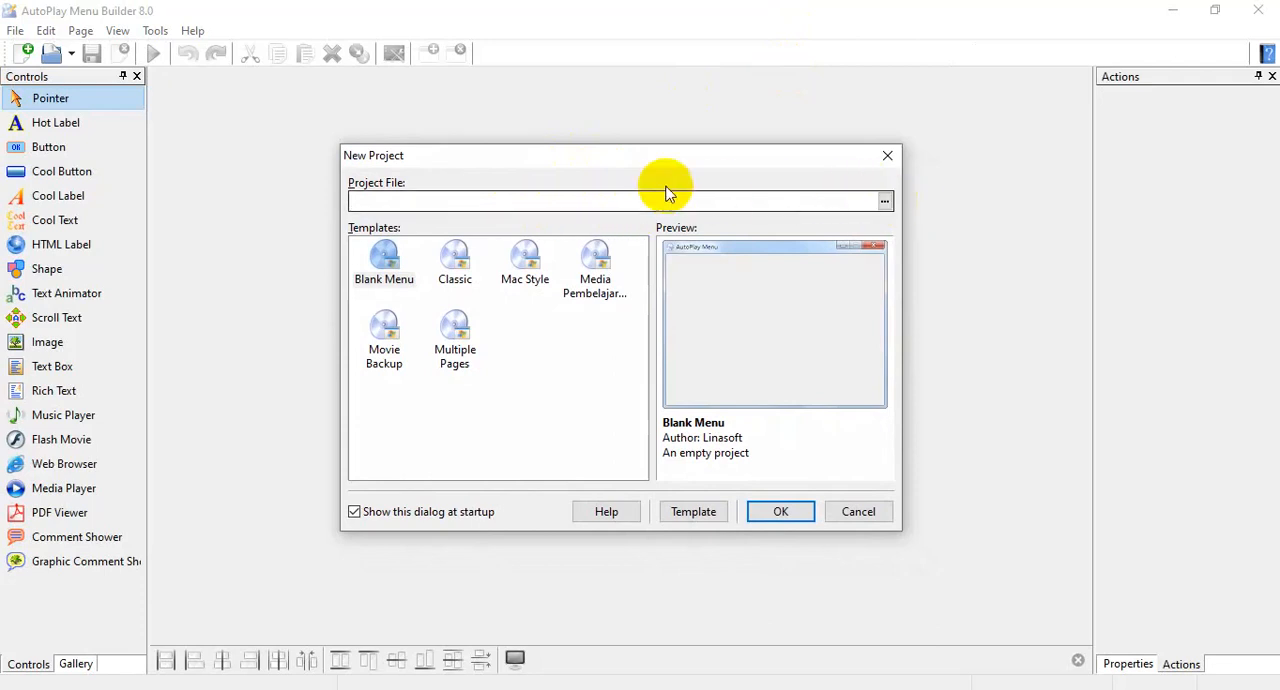
# Browse for the project file location, create a folder named "Latihan AtoPlay" on Local Disk (F:) and open it.
pyautogui.click(885, 204)
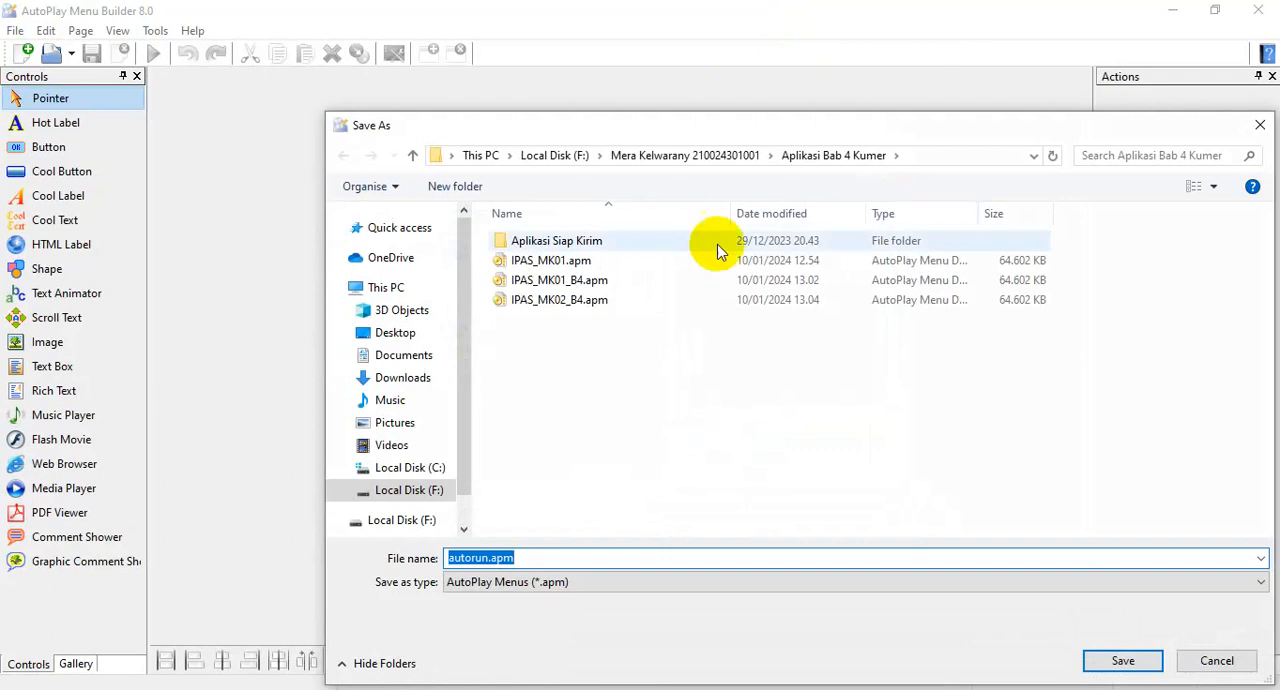
pyautogui.click(660, 152)
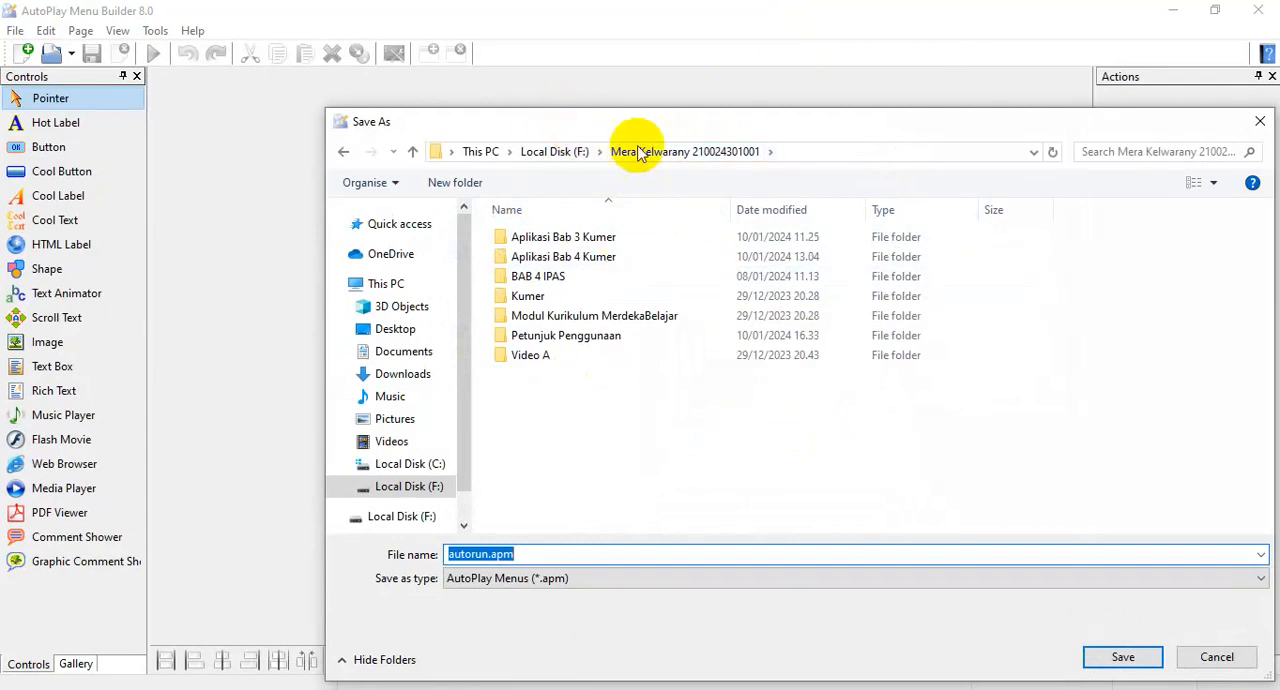
pyautogui.click(564, 152)
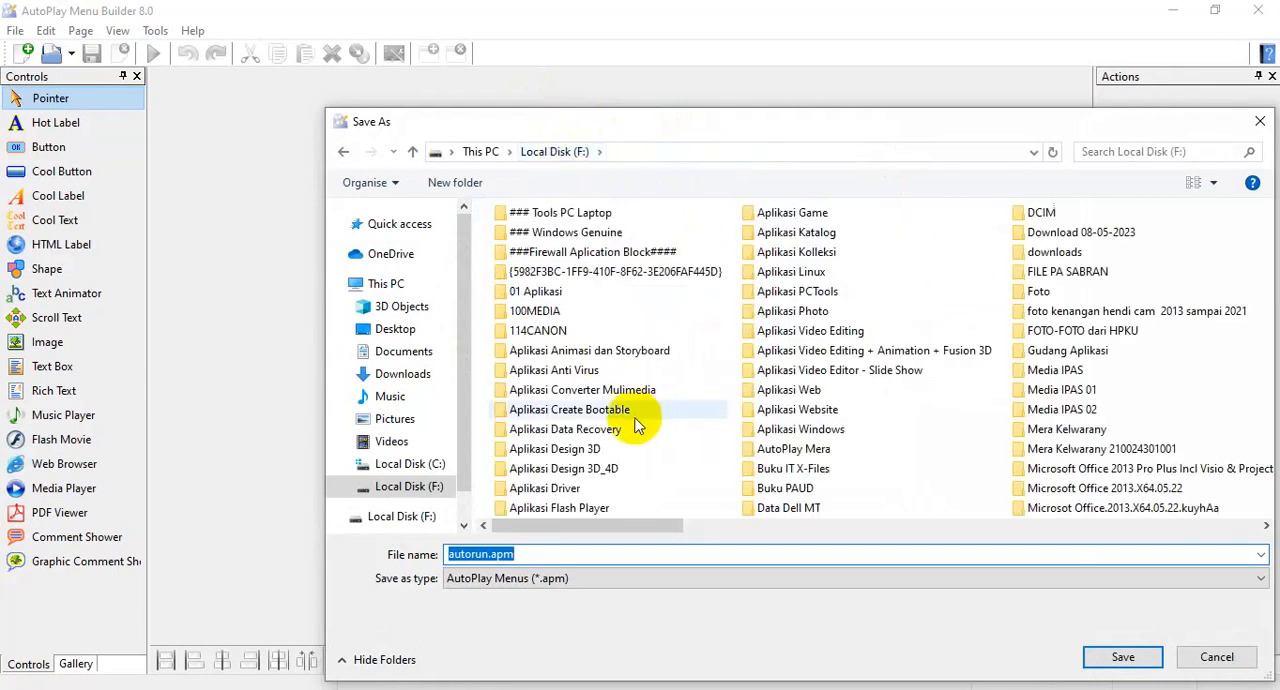
pyautogui.click(459, 185)
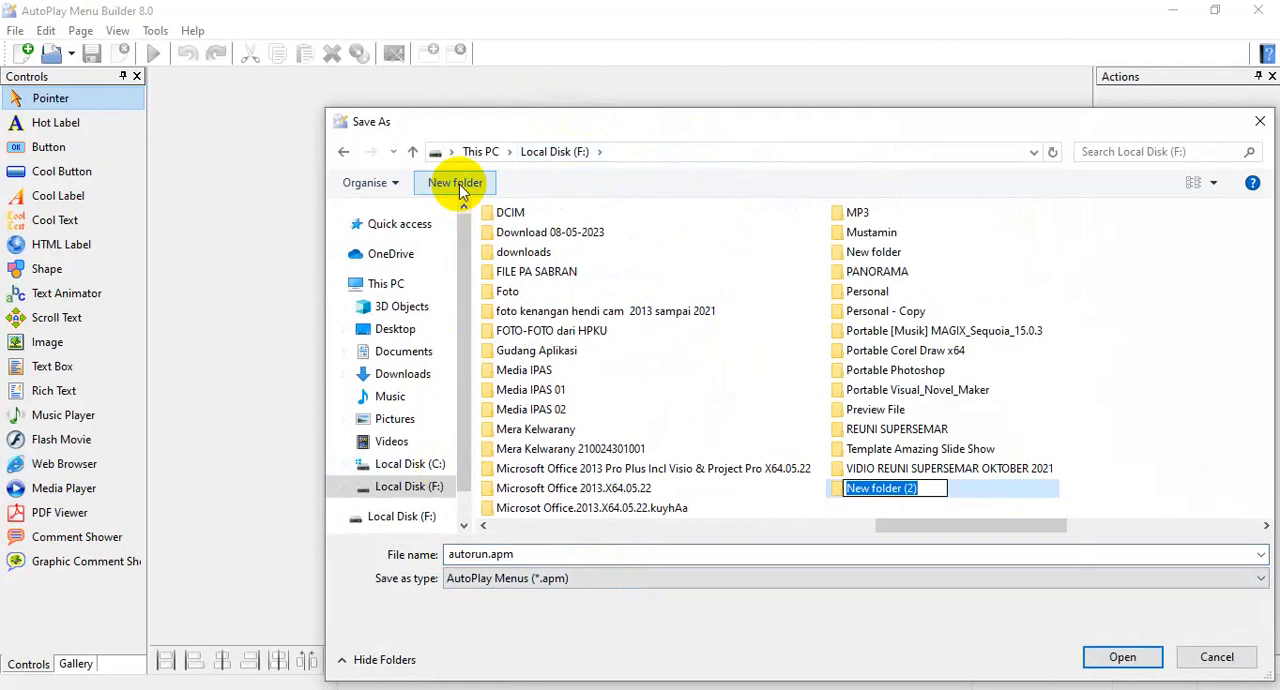
pyautogui.write('Latihan')
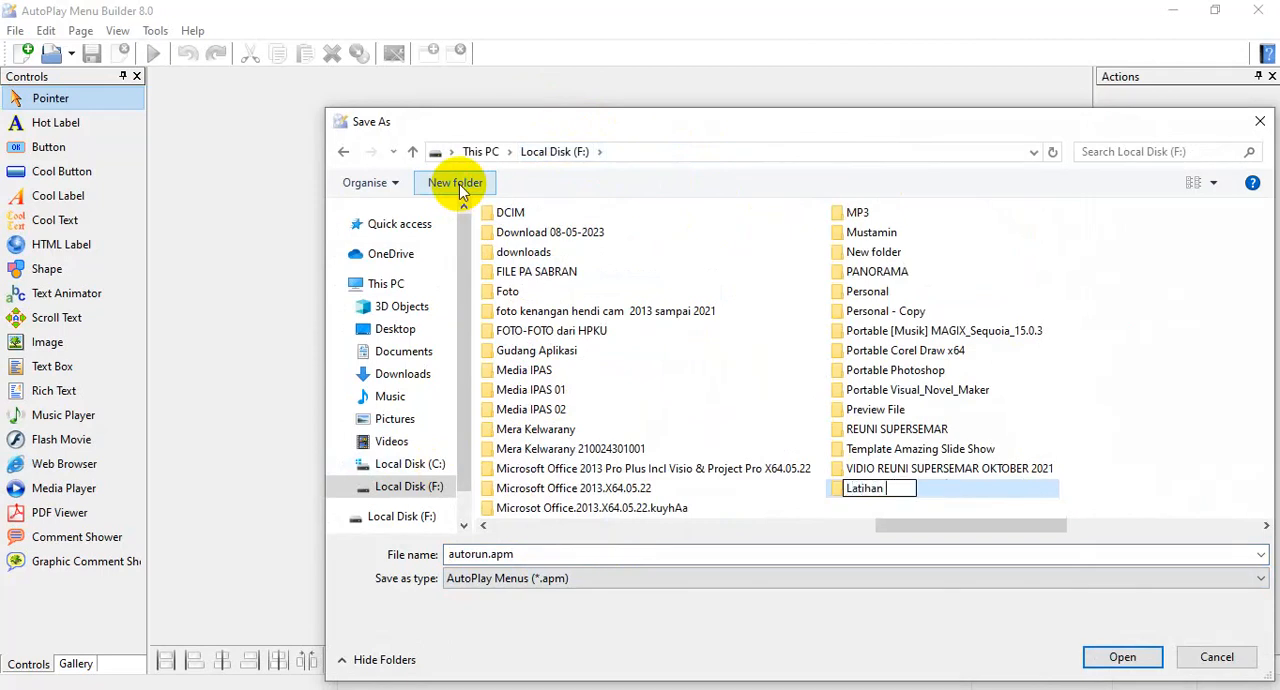
pyautogui.write(' AtoPlay')
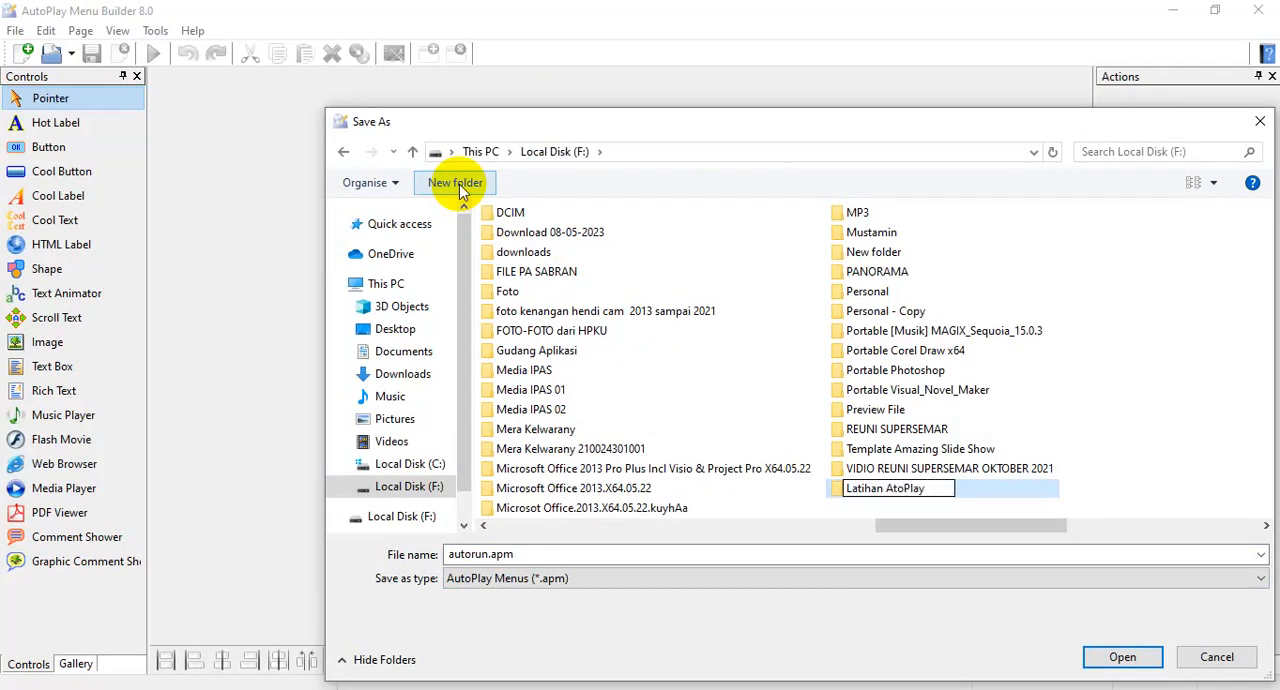
pyautogui.press('Return')
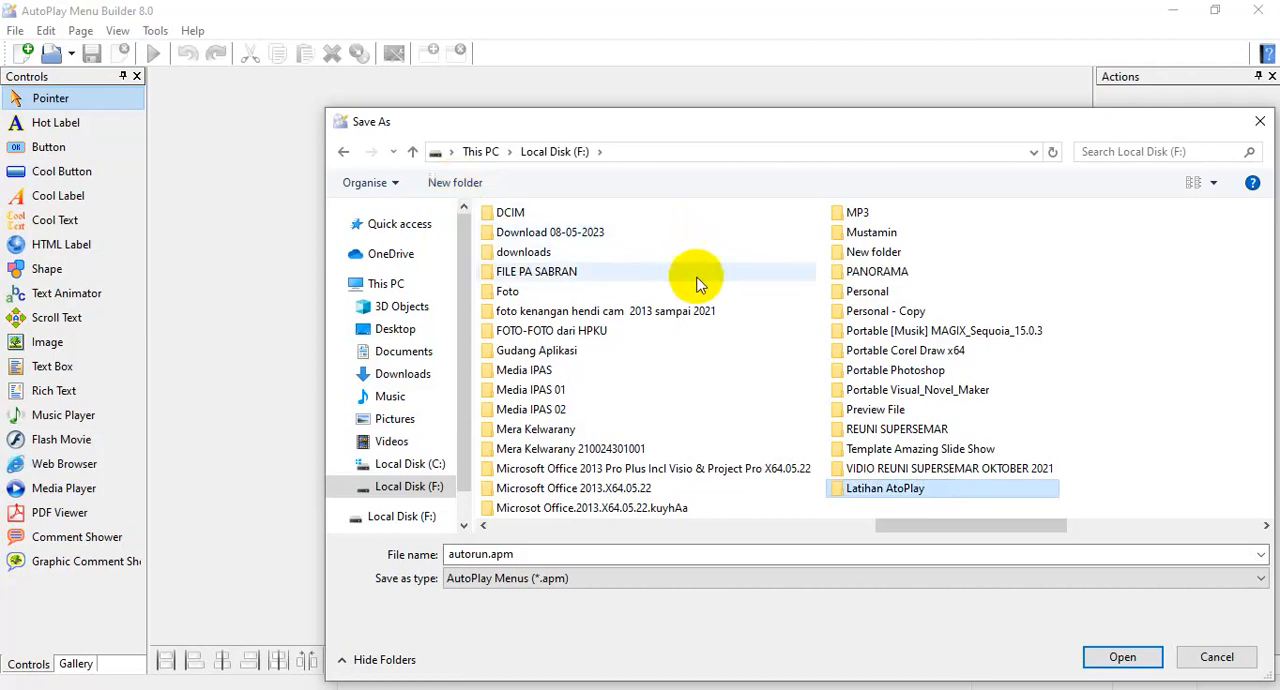
pyautogui.doubleClick(877, 491)
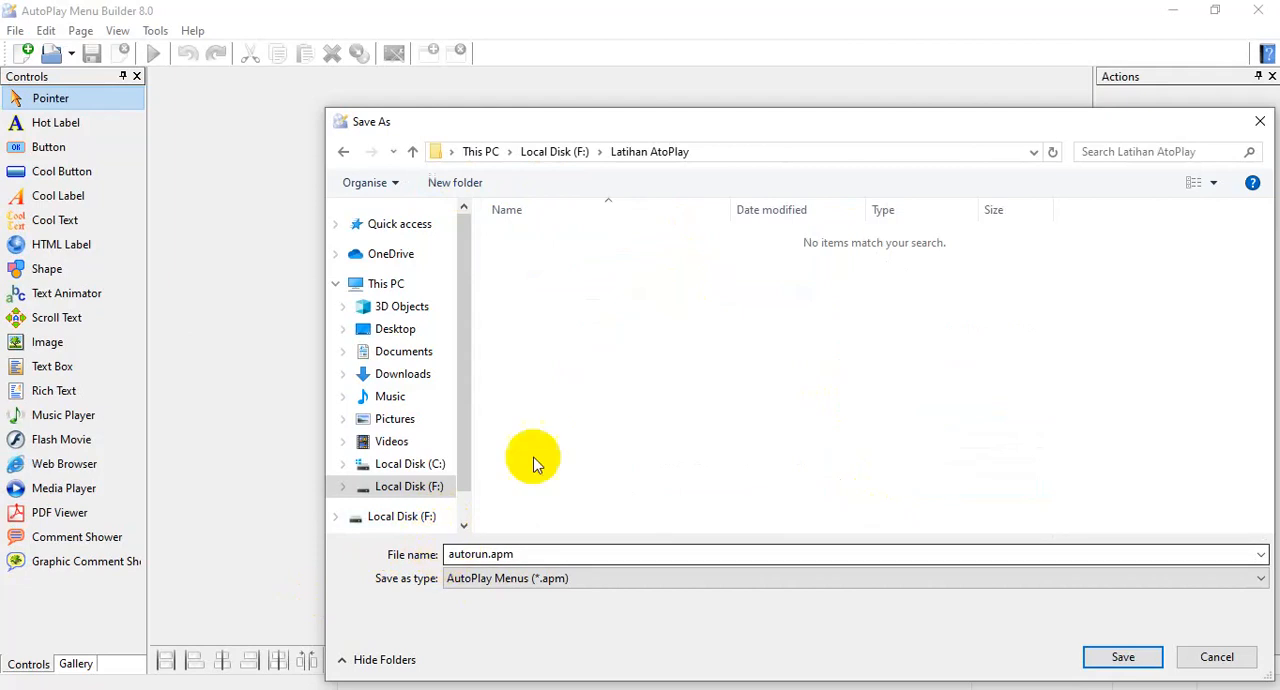
# Name the project file Latihan01 and save it in the Latihan AtoPlay folder.
pyautogui.doubleClick(480, 555)
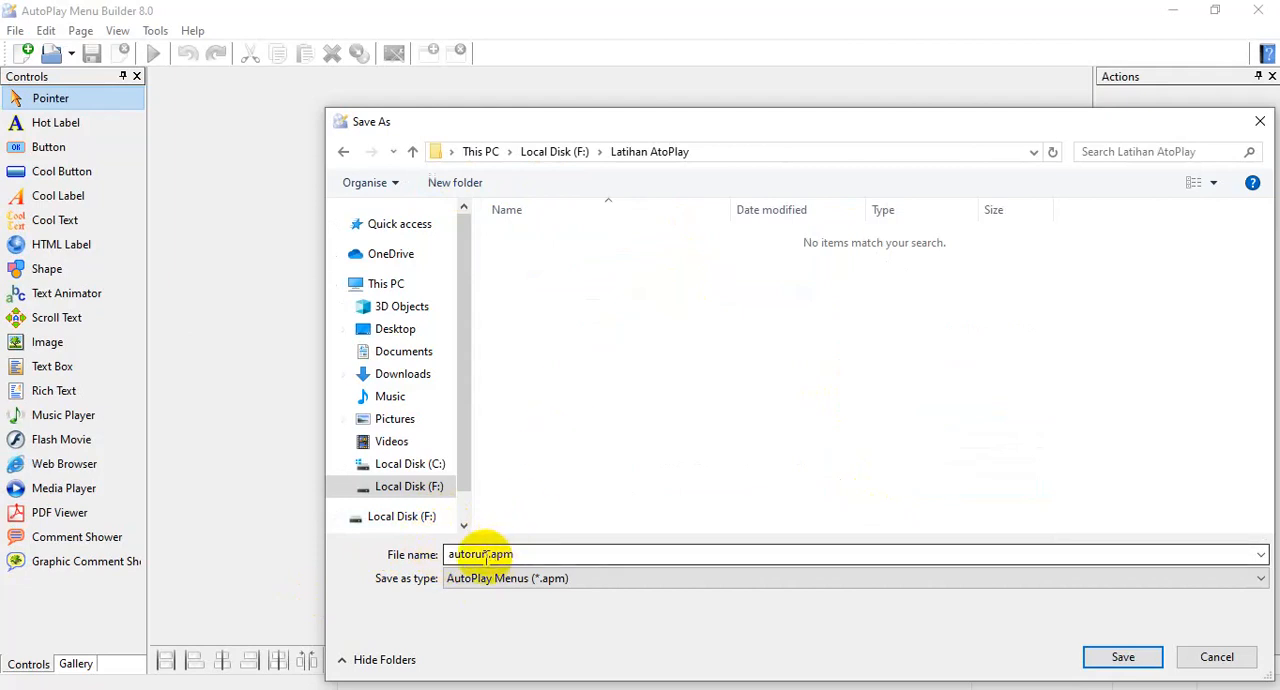
pyautogui.doubleClick(485, 556)
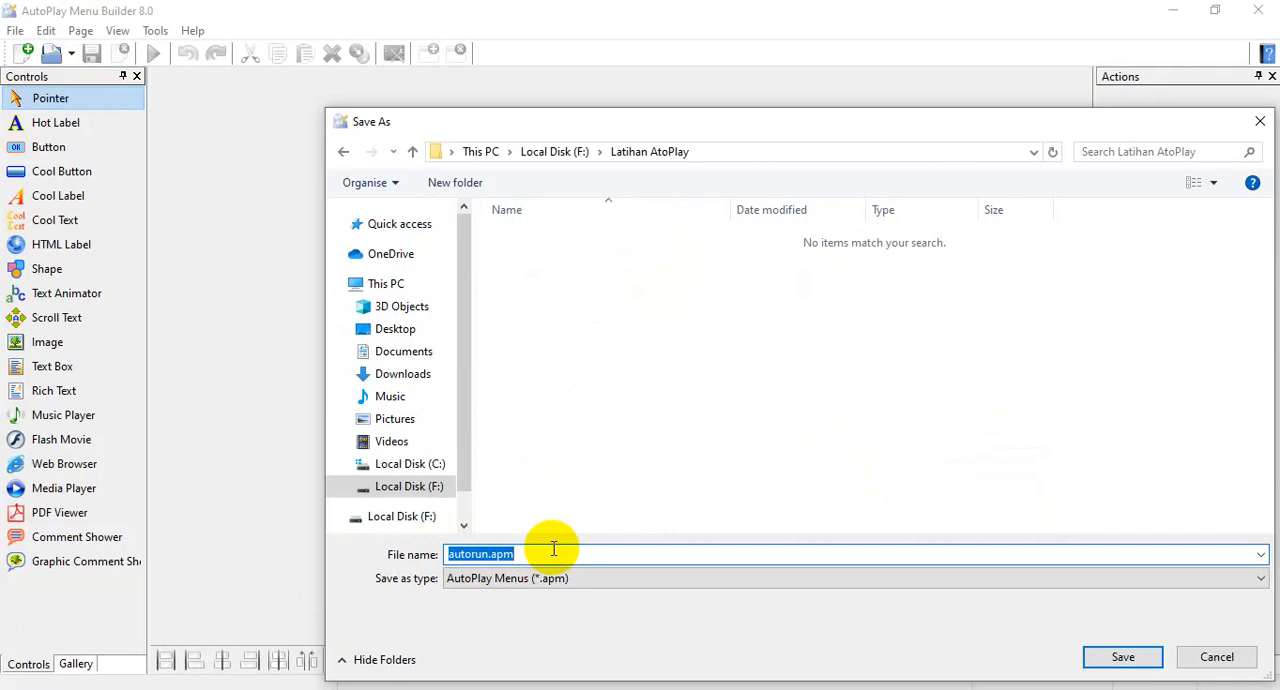
pyautogui.write('Latihan01')
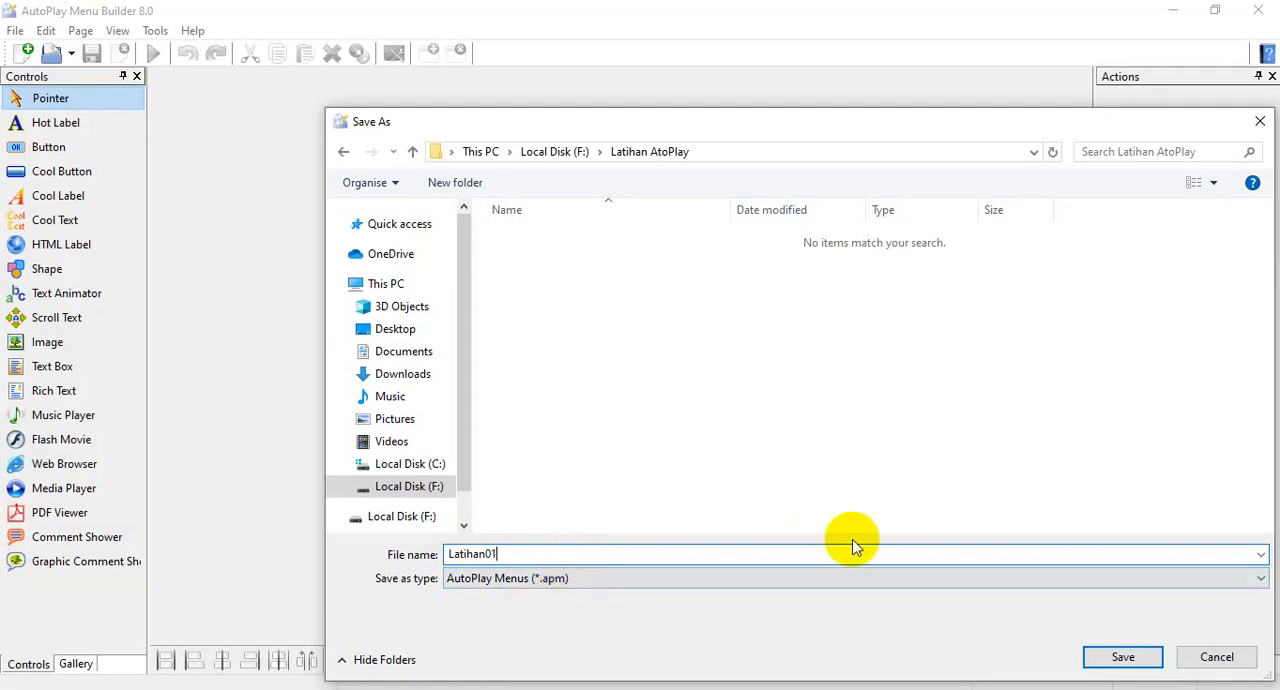
pyautogui.click(1130, 652)
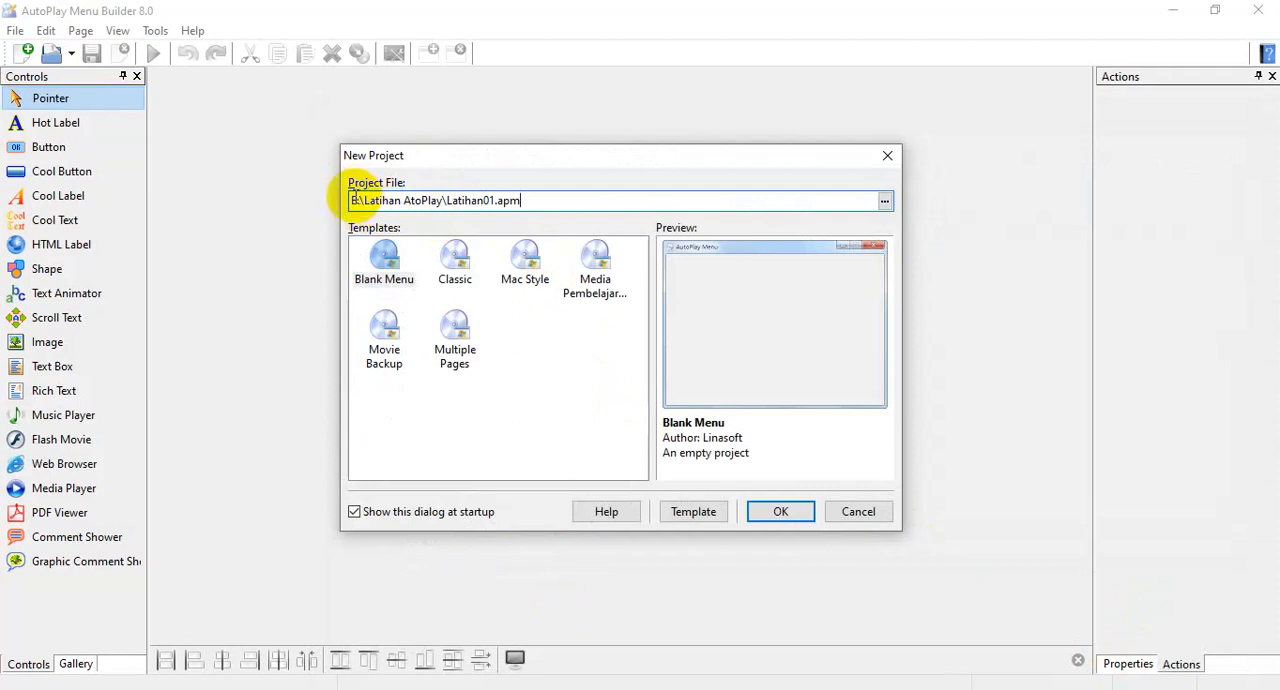
# Dismiss the PC Cleaner notification and check the folder and file name in the project file path.
pyautogui.press('super+e')
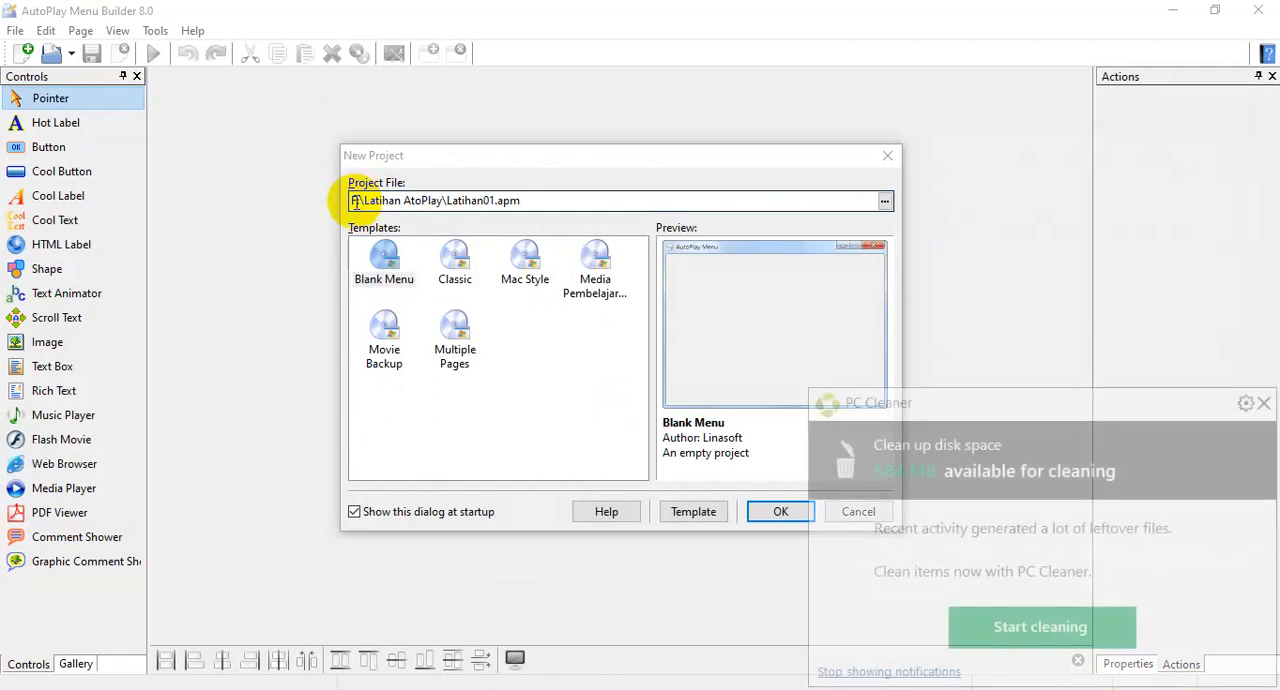
pyautogui.click(1263, 403)
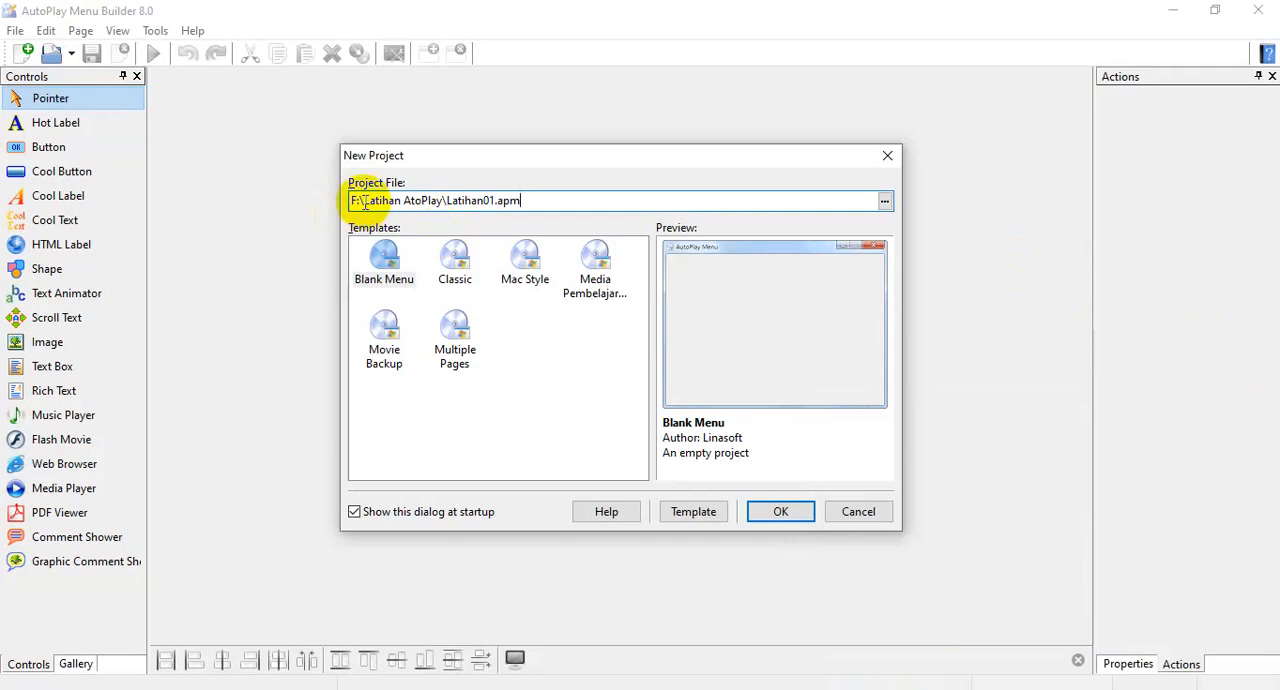
pyautogui.moveTo(364, 200); pyautogui.dragTo(439, 202)
pyautogui.click(457, 202)
pyautogui.moveTo(446, 201); pyautogui.dragTo(512, 200)
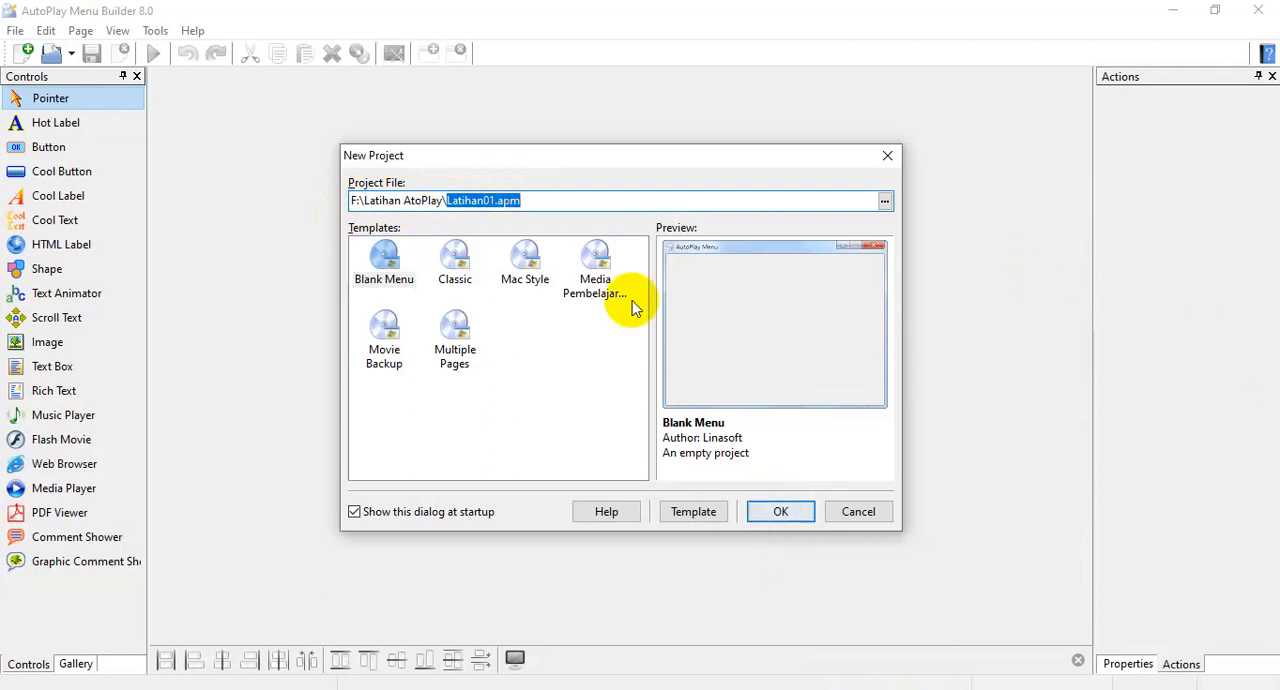
# Create the project from the Blank Menu template and decline setting a password.
pyautogui.click(543, 200)
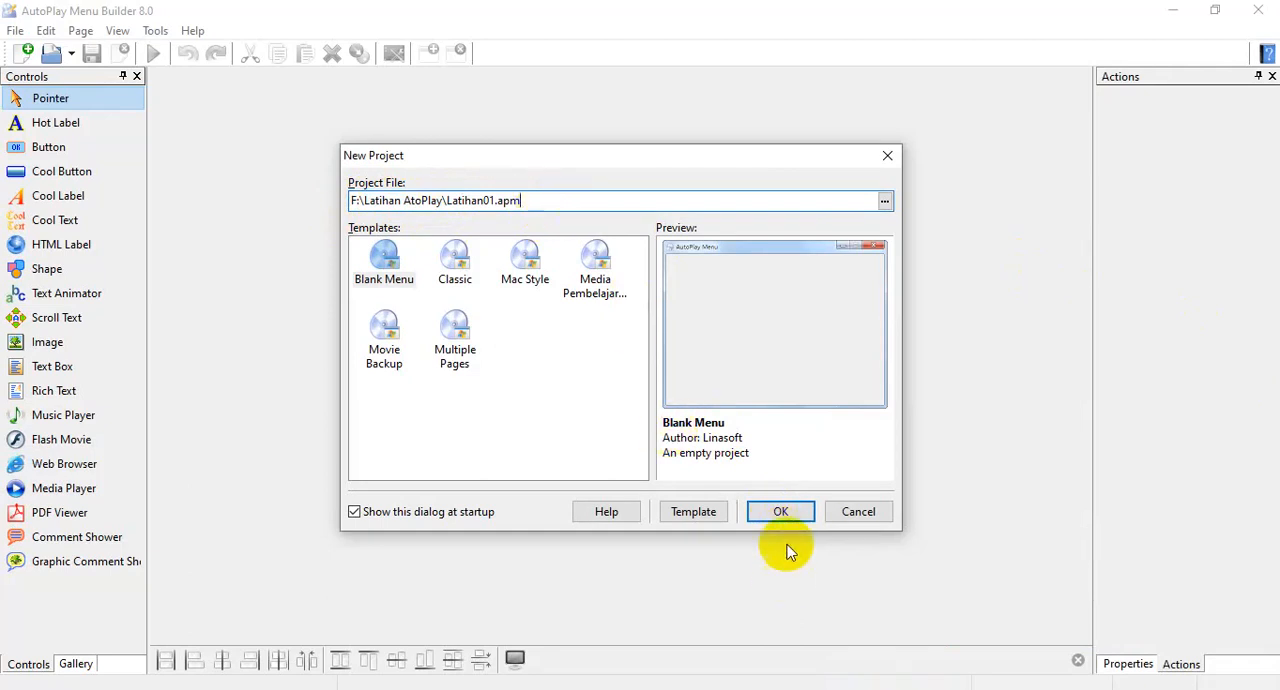
pyautogui.click(776, 512)
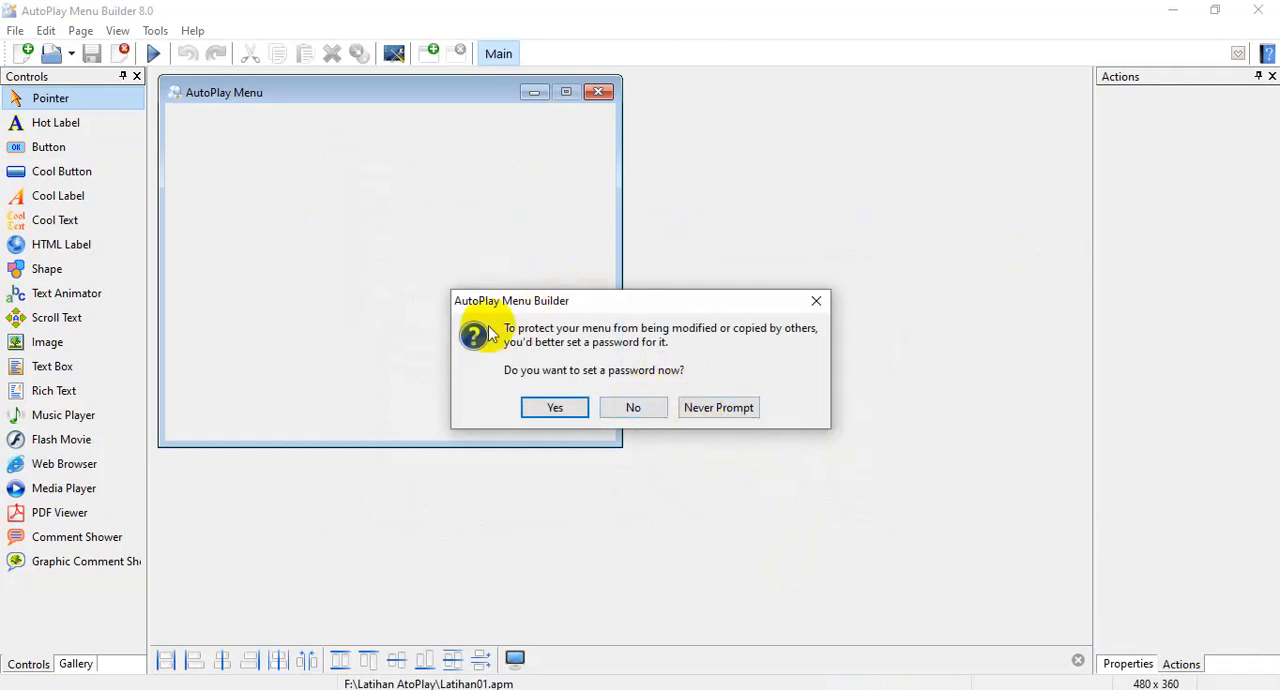
pyautogui.click(638, 412)
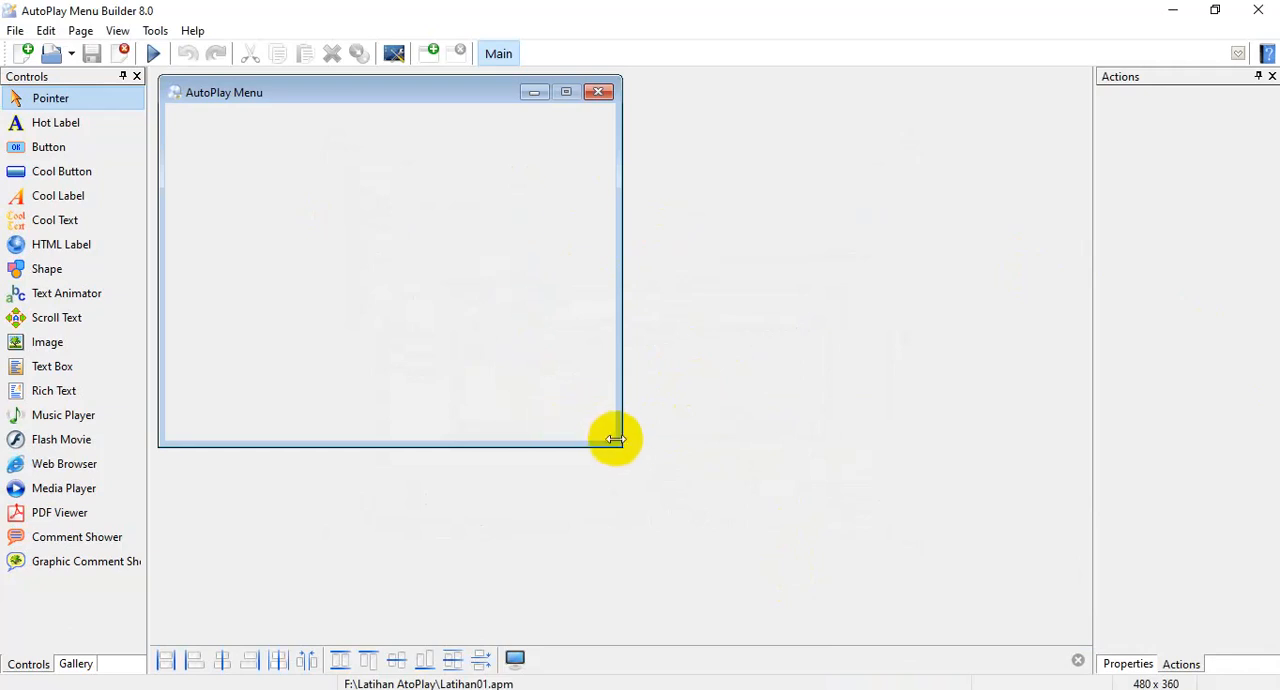
# Enlarge the menu window to about 988 x 570 and widen the Controls panel to show the full control names.
pyautogui.moveTo(614, 440); pyautogui.dragTo(1090, 634)
pyautogui.moveTo(157, 76); pyautogui.dragTo(146, 65)
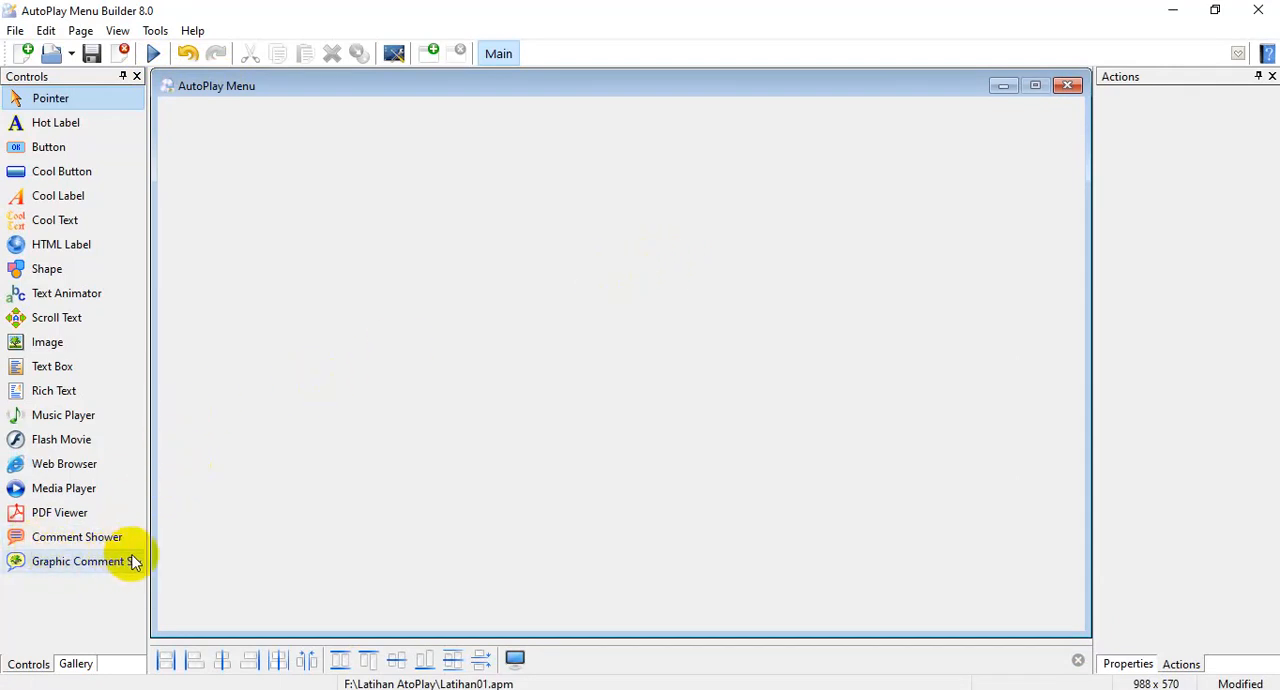
pyautogui.moveTo(145, 531); pyautogui.dragTo(172, 532)
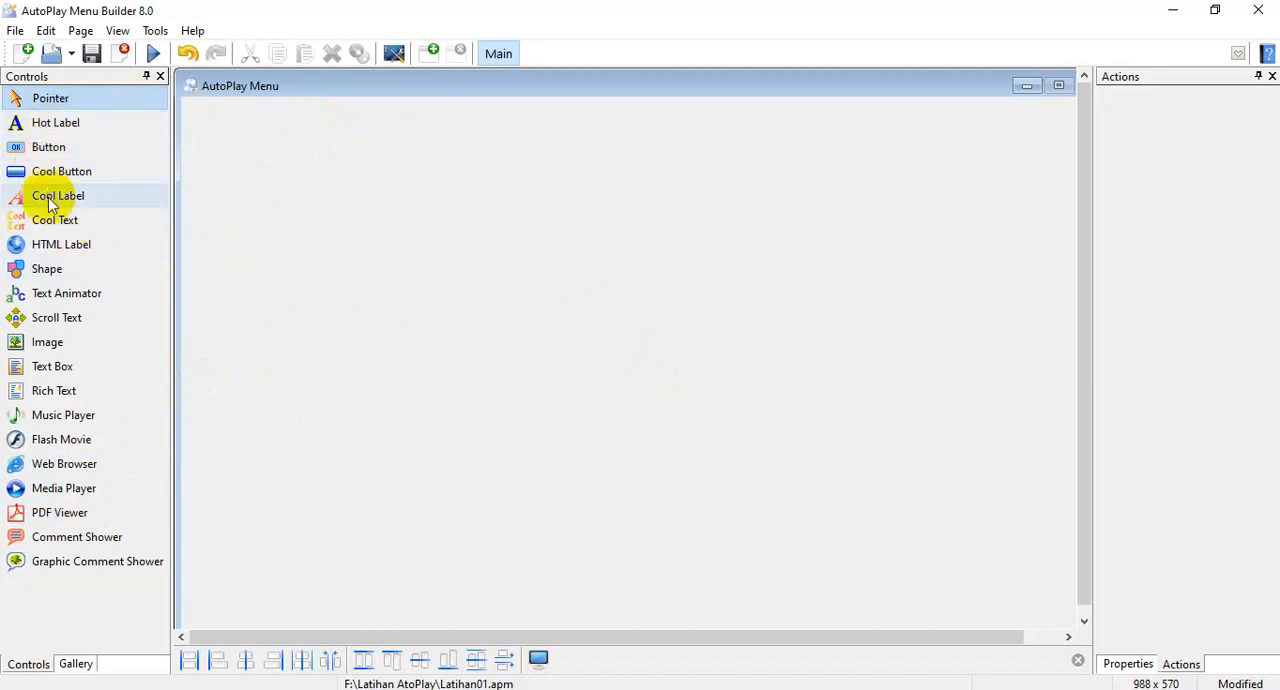
# Place a Hot Label in the upper-left area of the menu page and set its font size to 12.
pyautogui.click(45, 128)
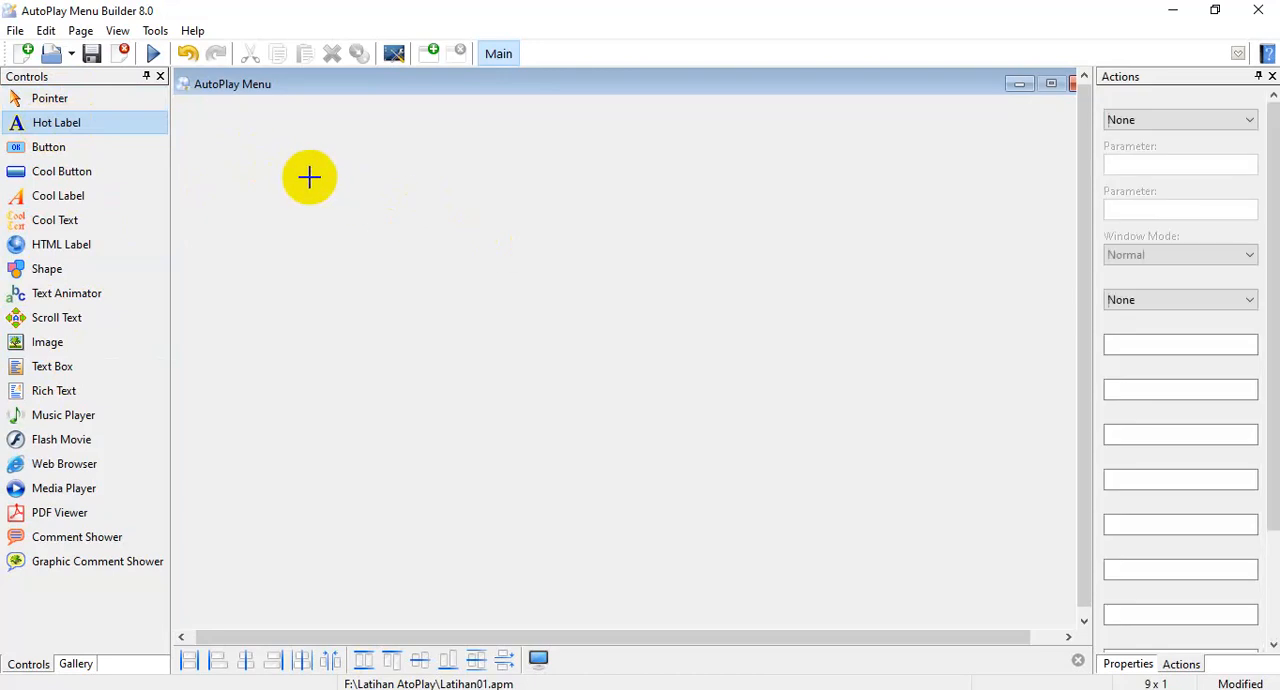
pyautogui.click(252, 160)
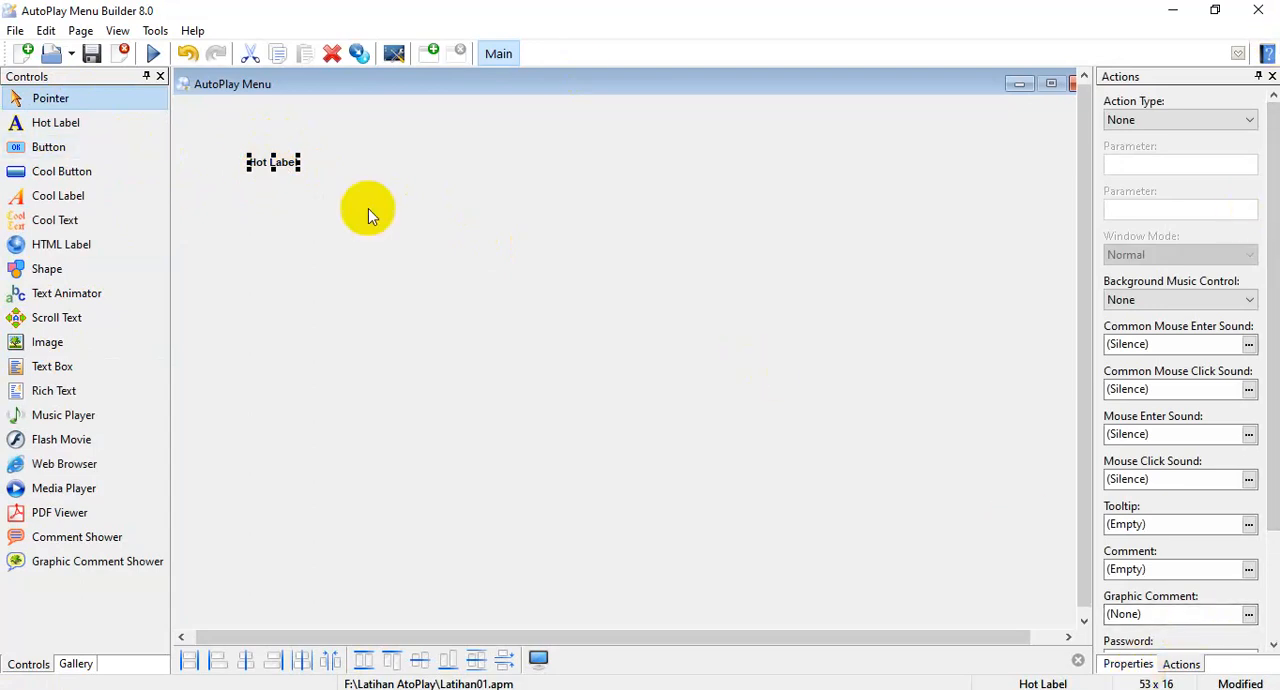
pyautogui.click(1127, 666)
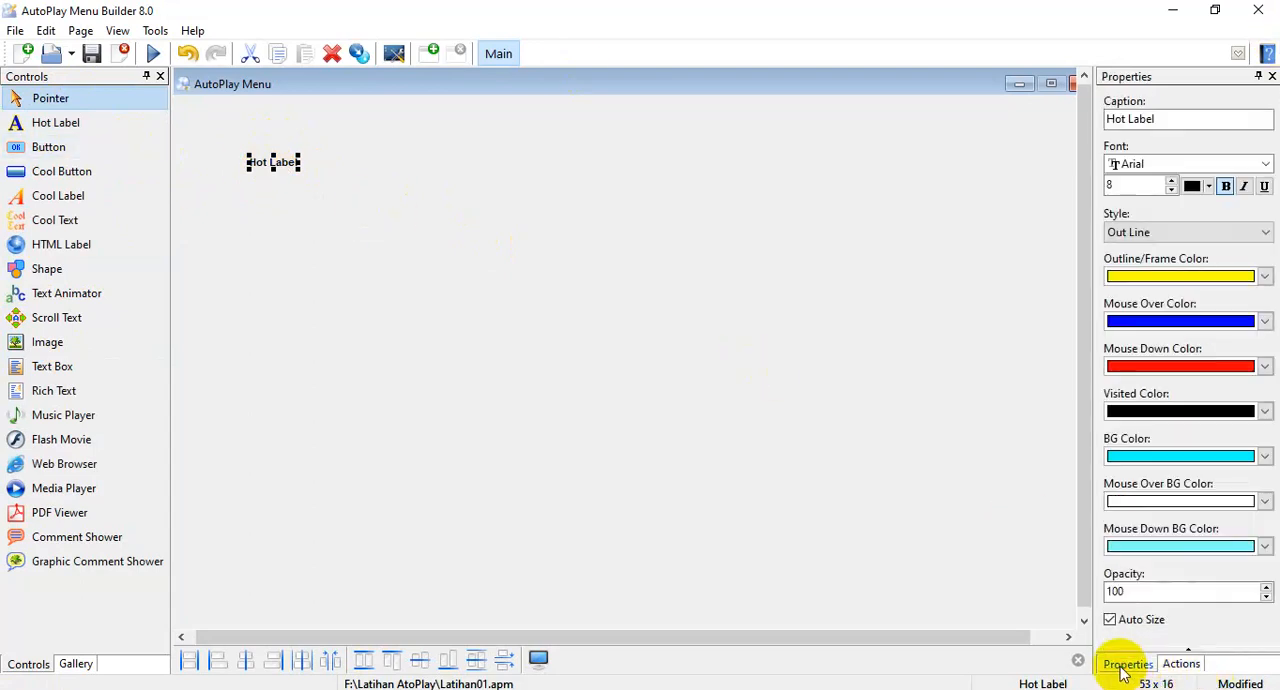
pyautogui.click(1130, 182)
pyautogui.moveTo(1130, 180); pyautogui.dragTo(1089, 178)
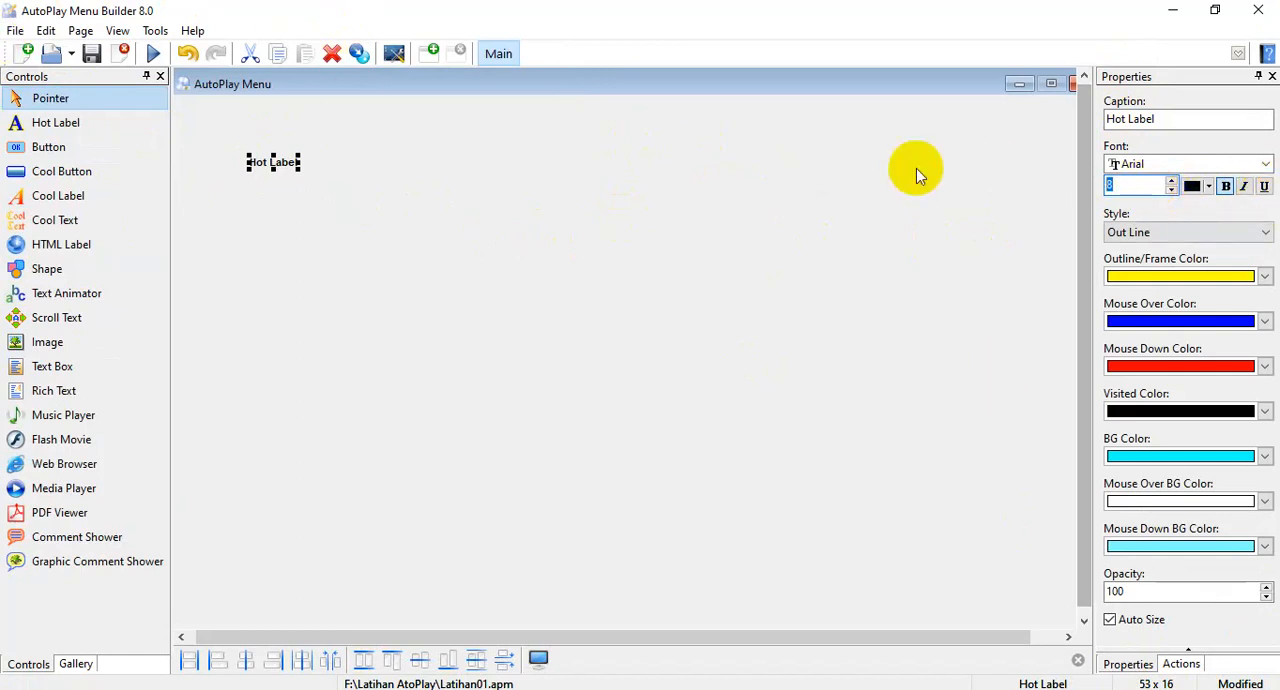
pyautogui.write('12')
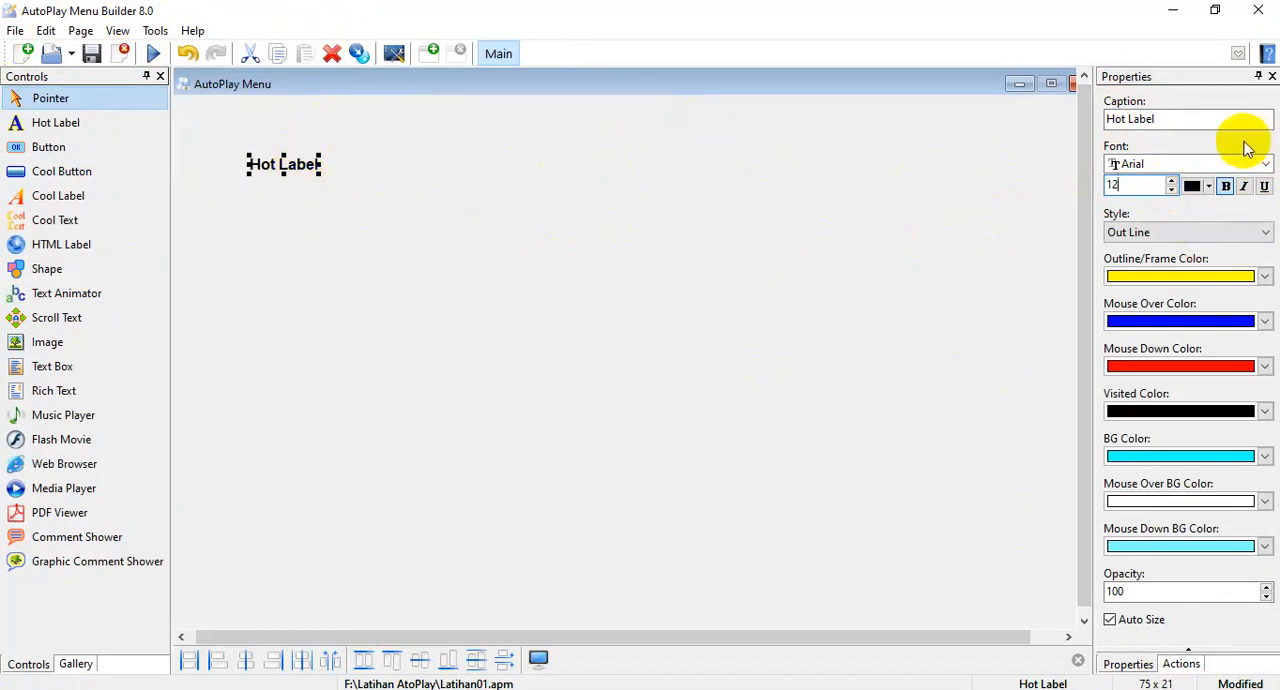
# Change the hot label's caption to "Photo Saya".
pyautogui.moveTo(1202, 121); pyautogui.dragTo(820, 108)
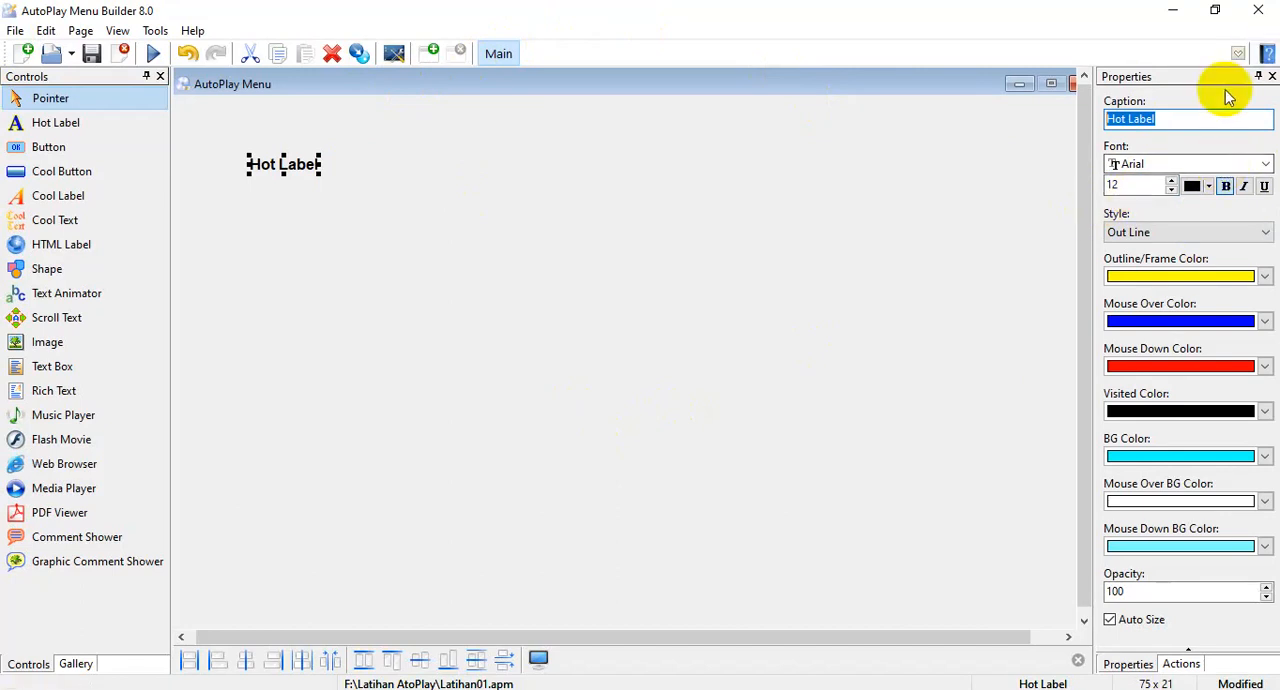
pyautogui.write('Photo')
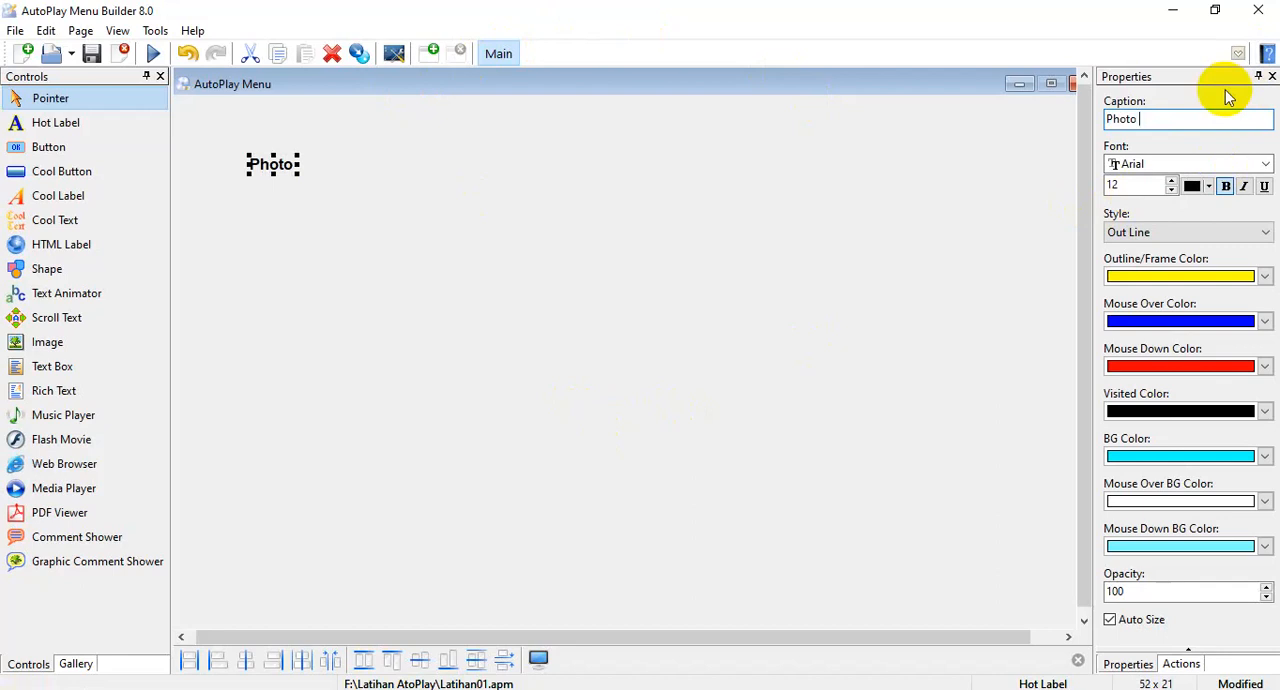
pyautogui.write('Saya')
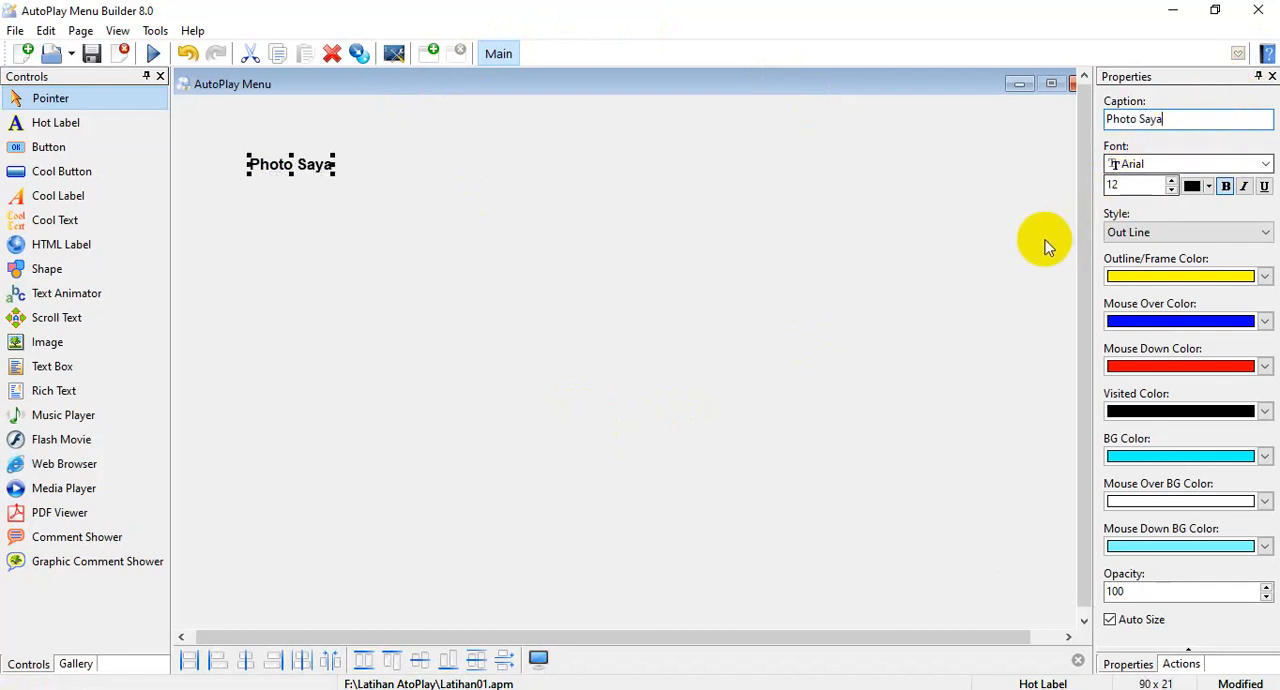
# Draw a Graphic Comment Shower area about 609 x 417 below and to the right of the Photo Saya label.
pyautogui.click(889, 227)
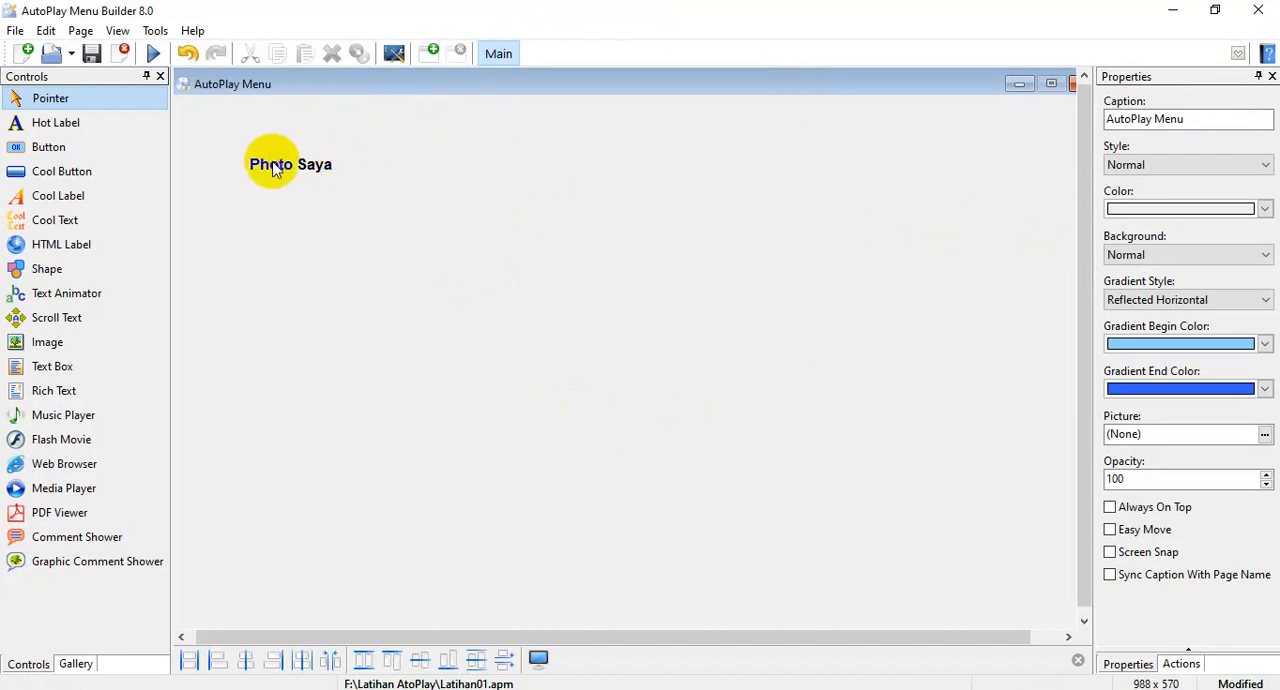
pyautogui.click(67, 564)
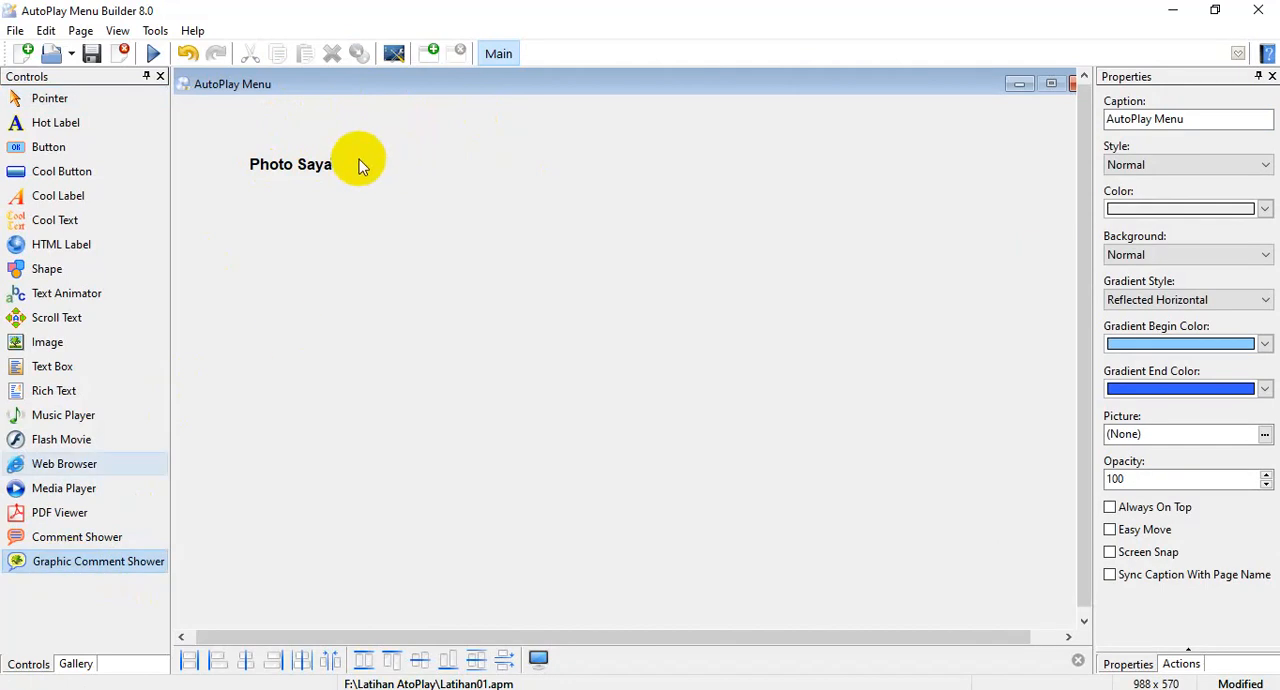
pyautogui.moveTo(453, 209); pyautogui.dragTo(1023, 597)
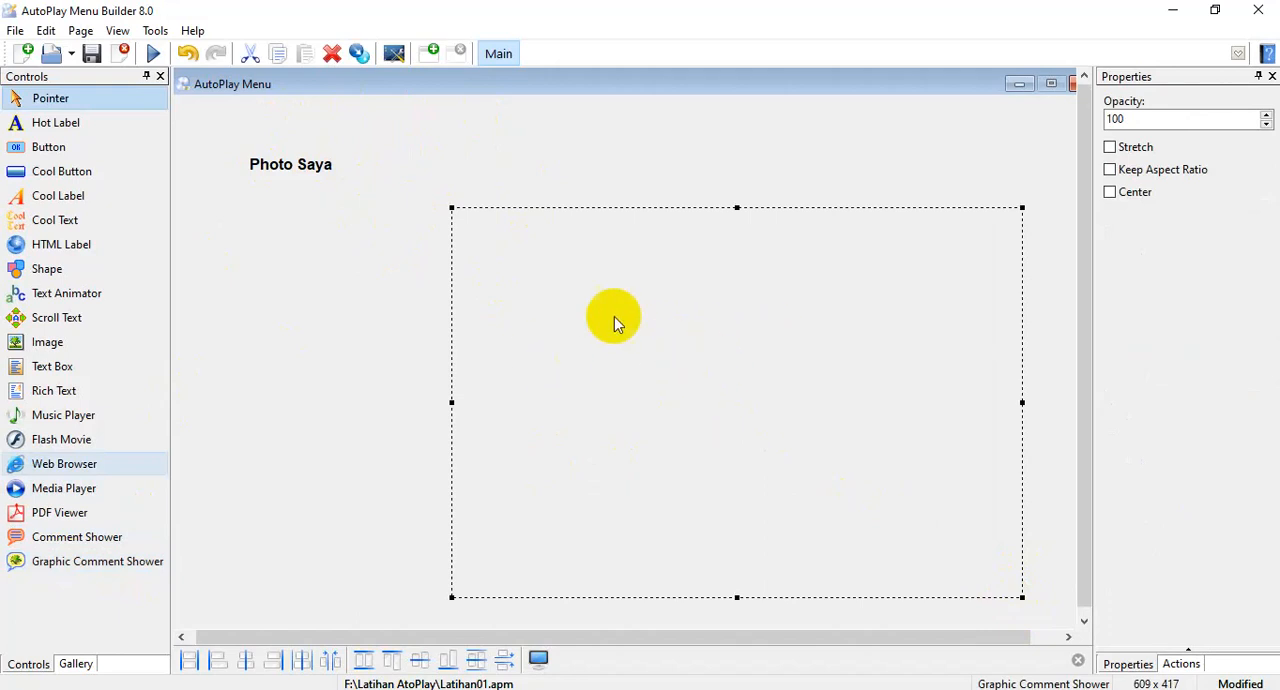
# Move the Photo Saya label straight down, level with the upper edge of the Graphic Comment Shower area.
pyautogui.click(296, 172)
pyautogui.moveTo(294, 168); pyautogui.dragTo(295, 213)
pyautogui.click(343, 294)
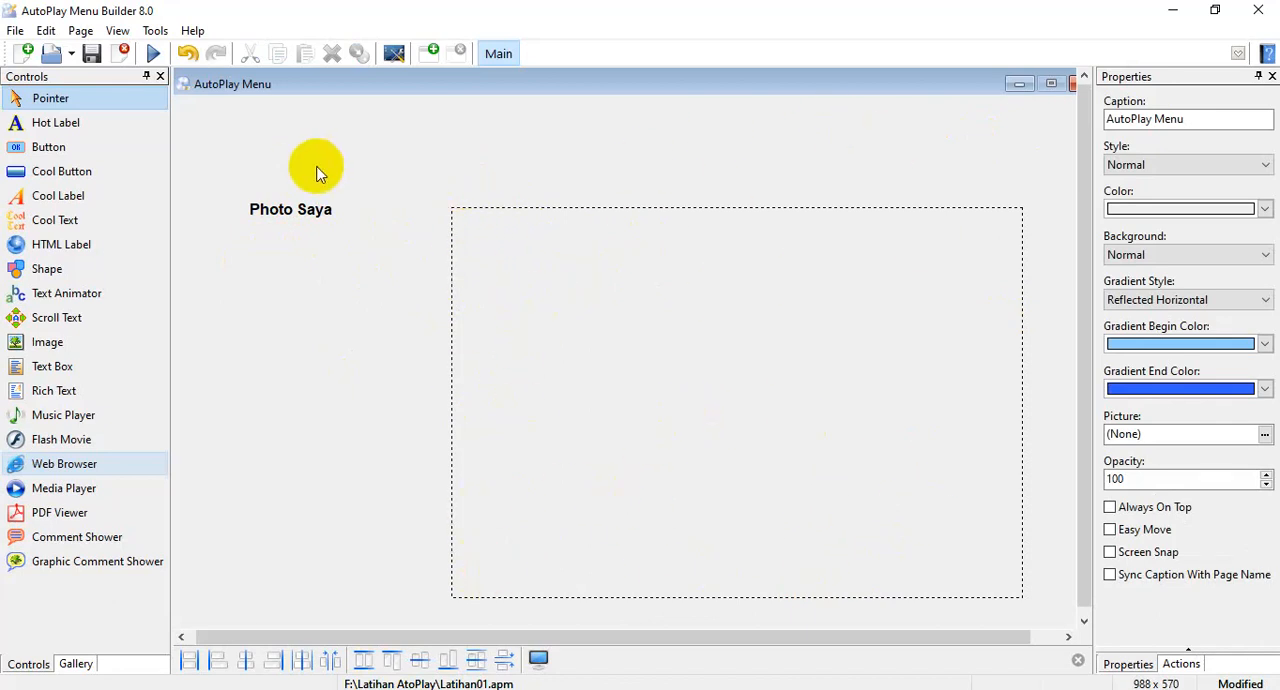
# Duplicate the Photo Saya hot label twice and stack the copies directly beneath the original, aligned with it.
pyautogui.click(290, 209)
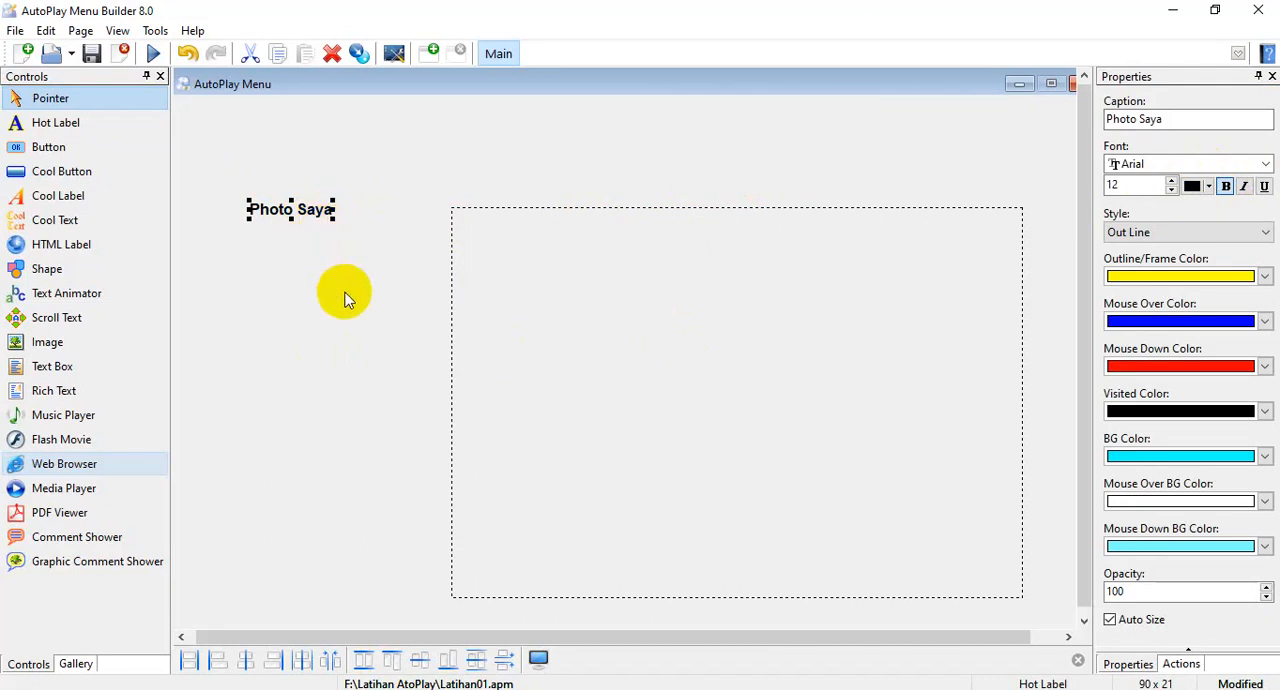
pyautogui.moveTo(285, 218); pyautogui.dragTo(289, 243)
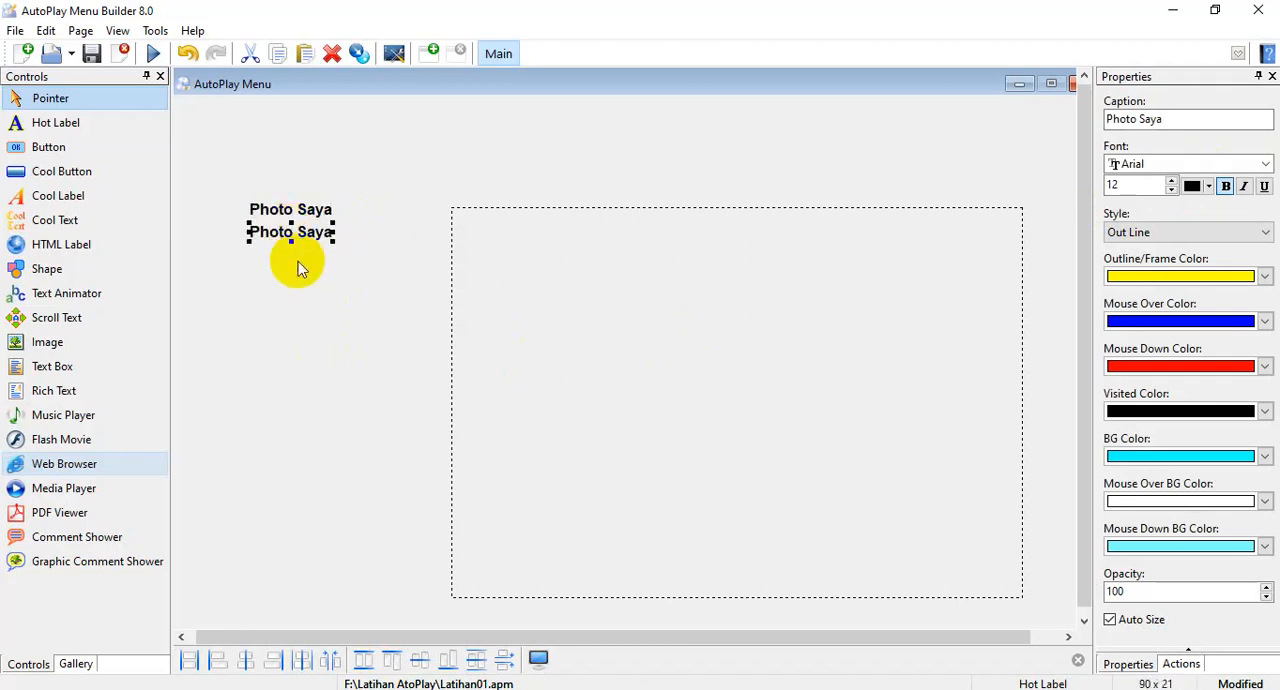
pyautogui.click(300, 268)
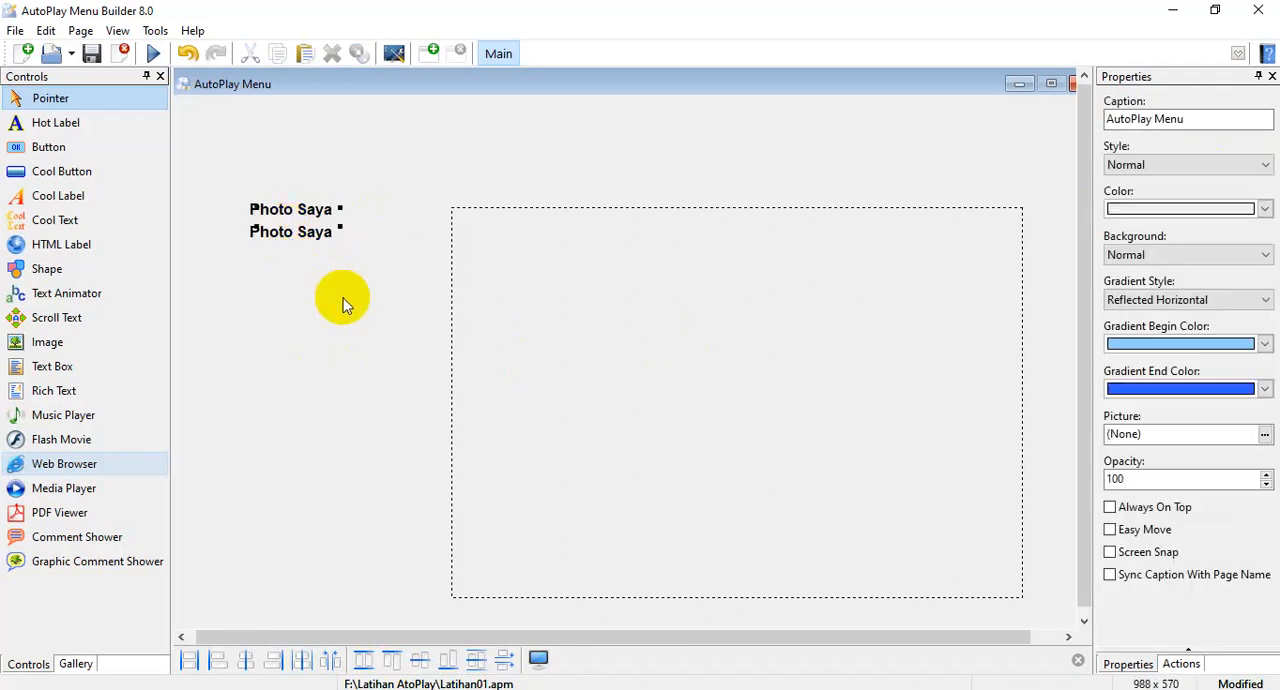
pyautogui.hotkey('ctrl', 'v')
pyautogui.moveTo(321, 217); pyautogui.dragTo(311, 254)
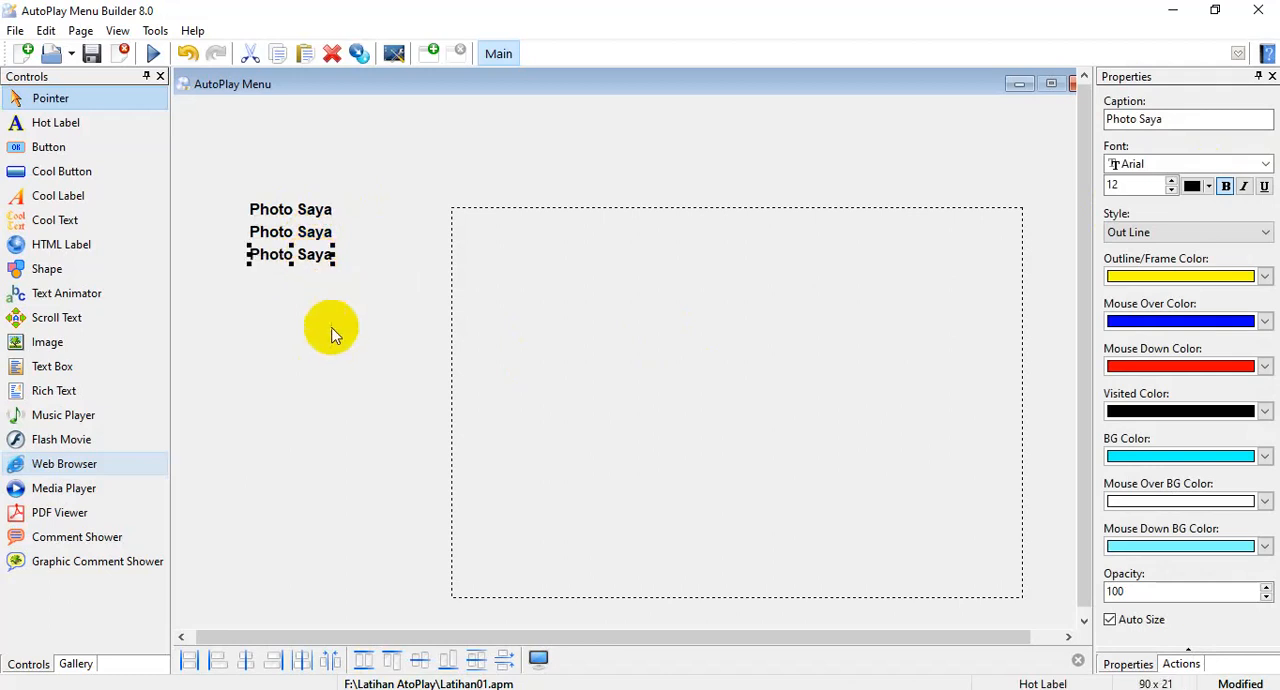
# Change the topmost hot label's caption to "Gambar 1".
pyautogui.click(297, 208)
pyautogui.click(300, 229)
pyautogui.click(301, 208)
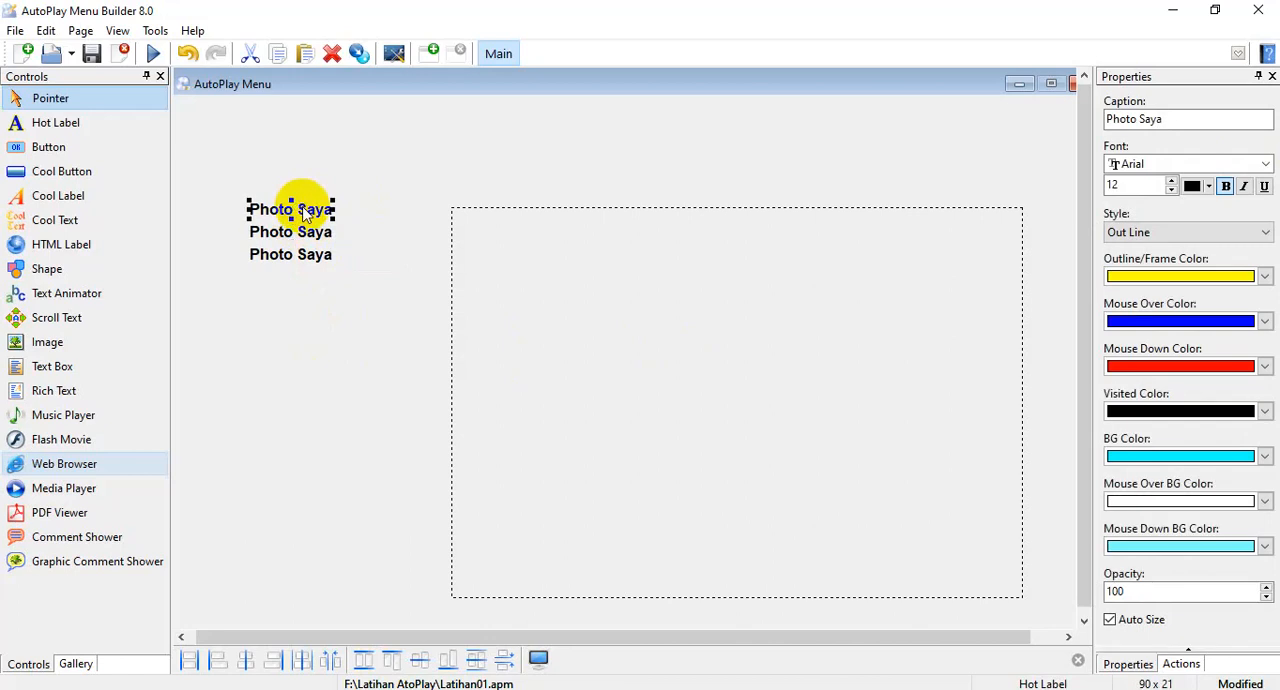
pyautogui.click(1186, 120)
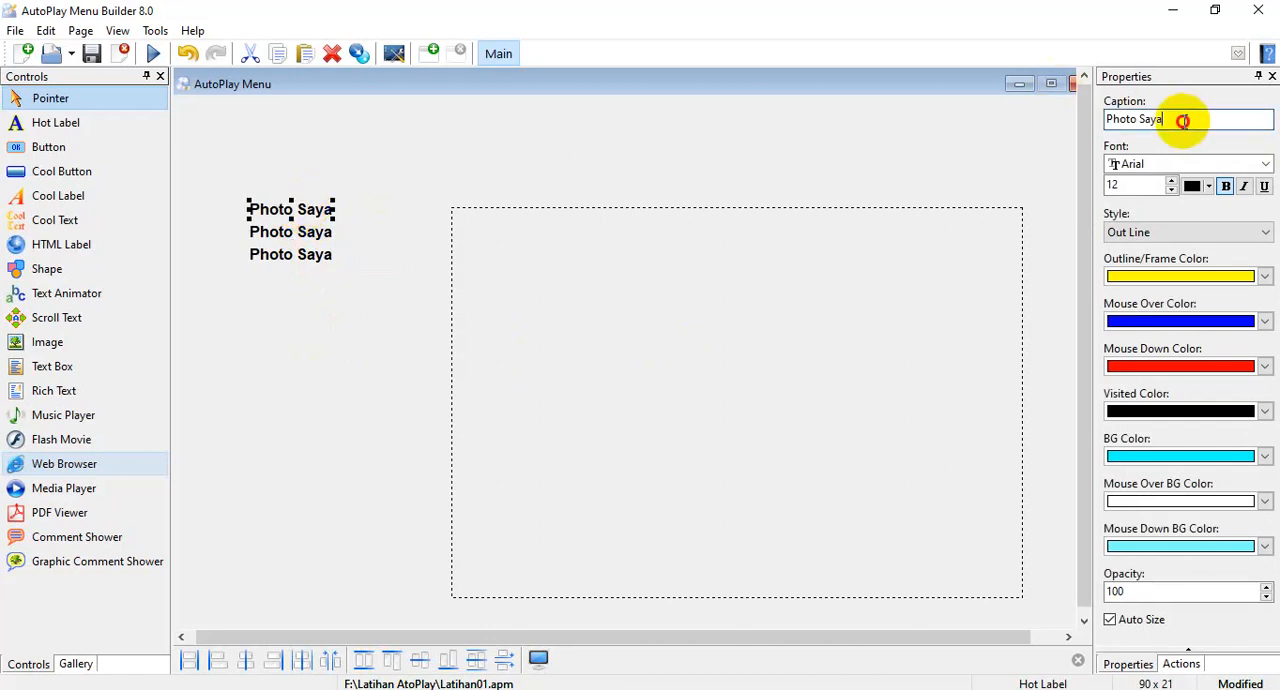
pyautogui.write('1. G')
pyautogui.press('BackSpace')
pyautogui.press('BackSpace')
pyautogui.press('BackSpace')
pyautogui.press('BackSpace')
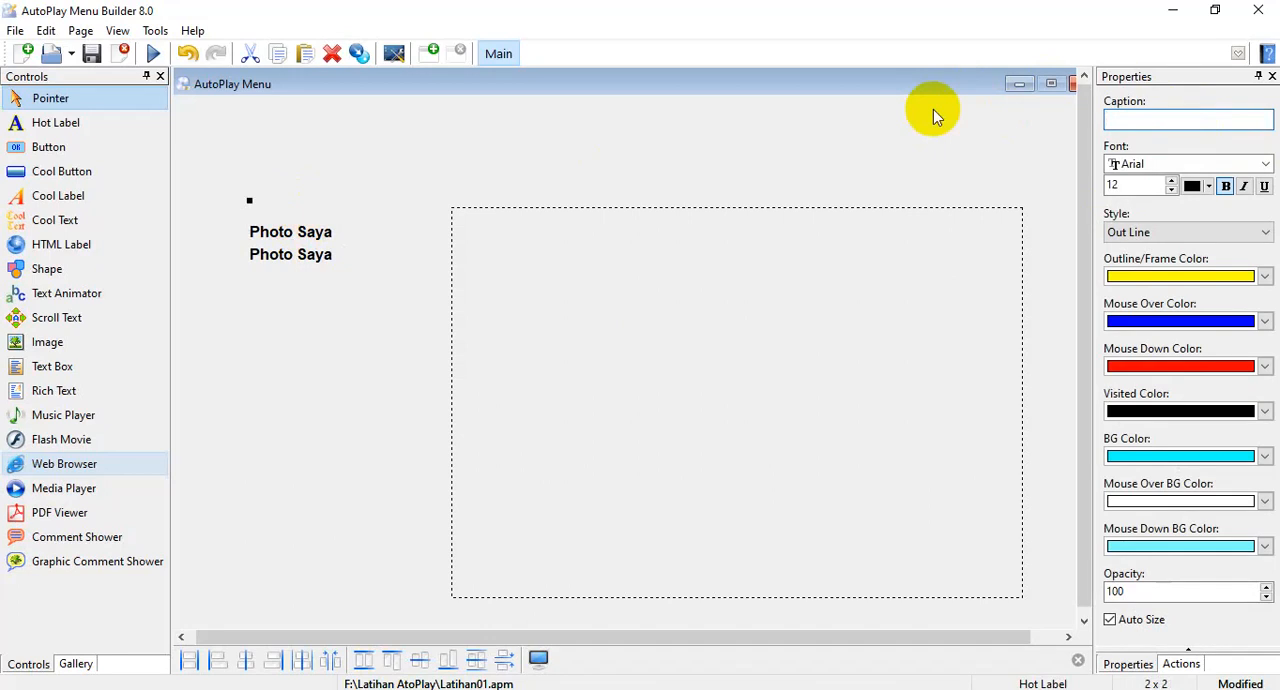
pyautogui.write('Gambar 1')
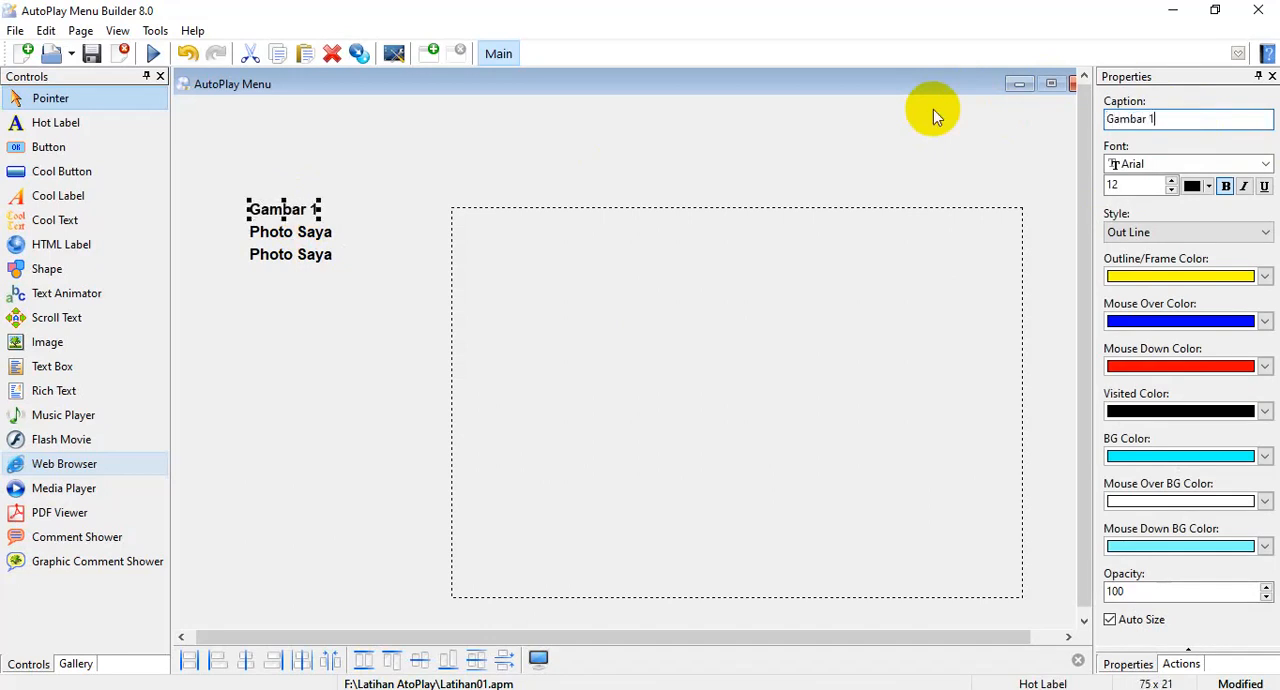
# Change the middle hot label's caption to "Gambar 2".
pyautogui.click(270, 233)
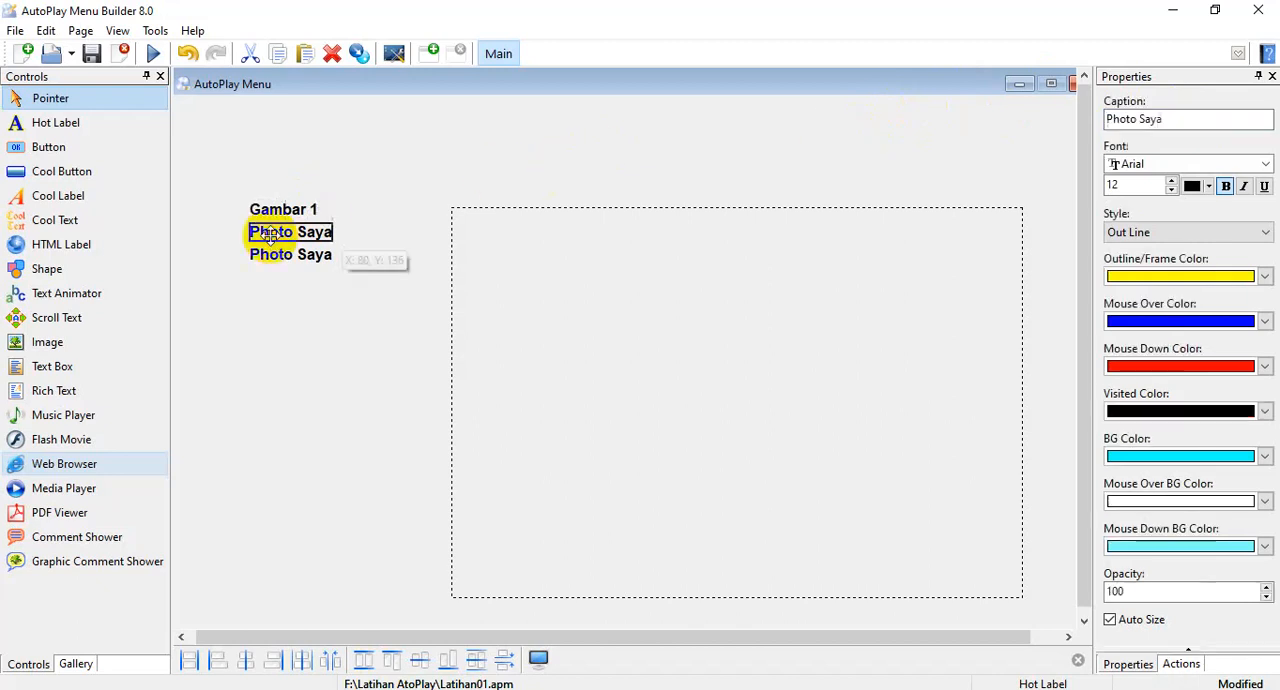
pyautogui.tripleClick(1197, 114)
pyautogui.write('Gambar 2')
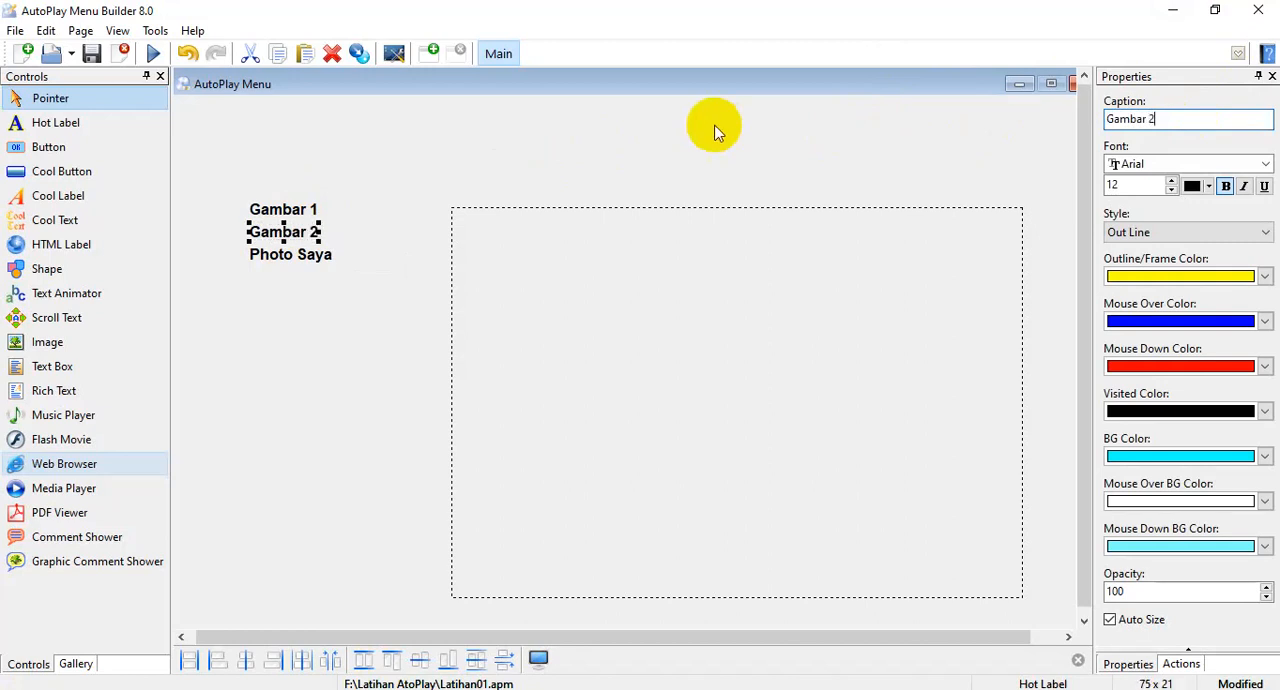
# Reuse the middle label's caption text for the lowest hot label and change it to "Gambar 3".
pyautogui.hotkey('shift', 'Home')
pyautogui.hotkey('ctrl', 'c')
pyautogui.click(263, 256)
pyautogui.moveTo(1172, 119); pyautogui.dragTo(1008, 118)
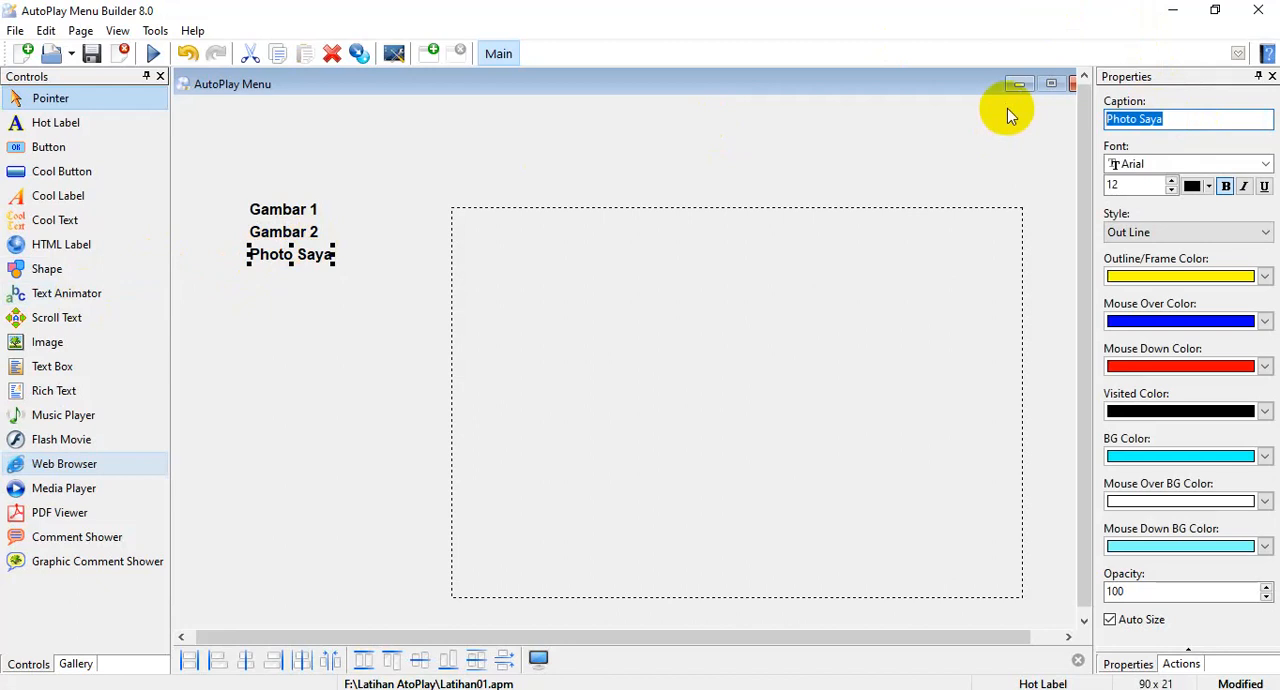
pyautogui.hotkey('ctrl', 'v')
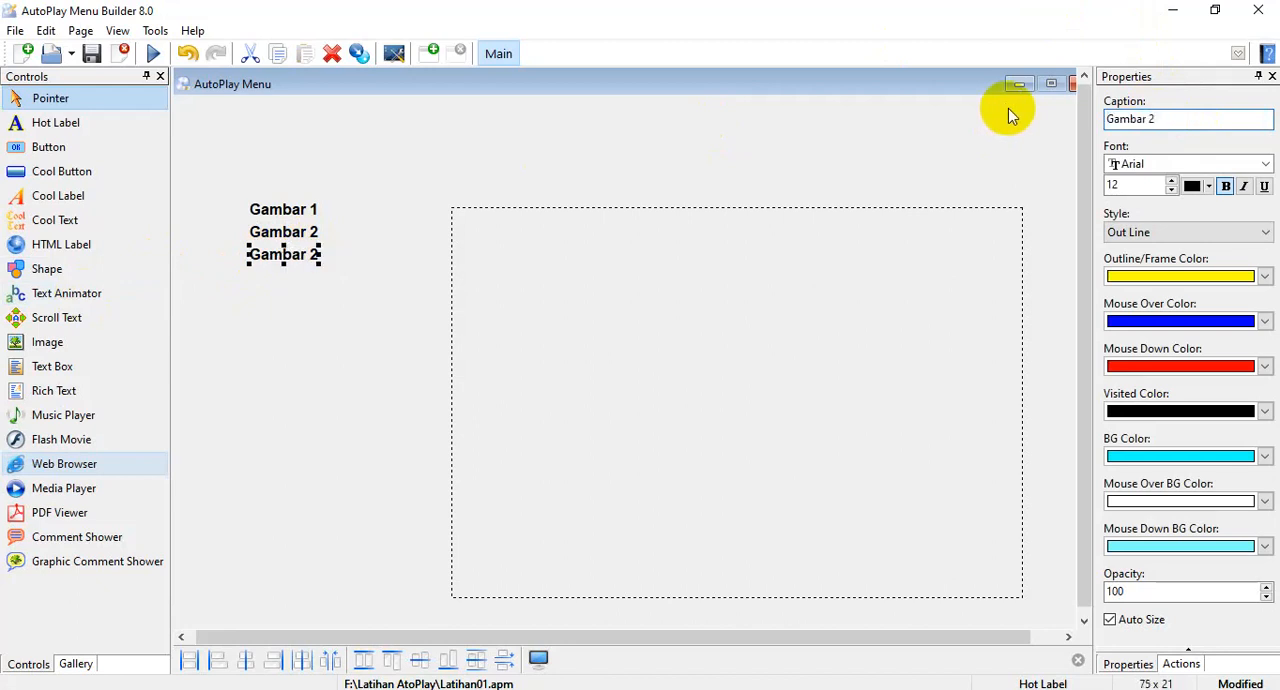
pyautogui.press('BackSpace')
pyautogui.write('3')
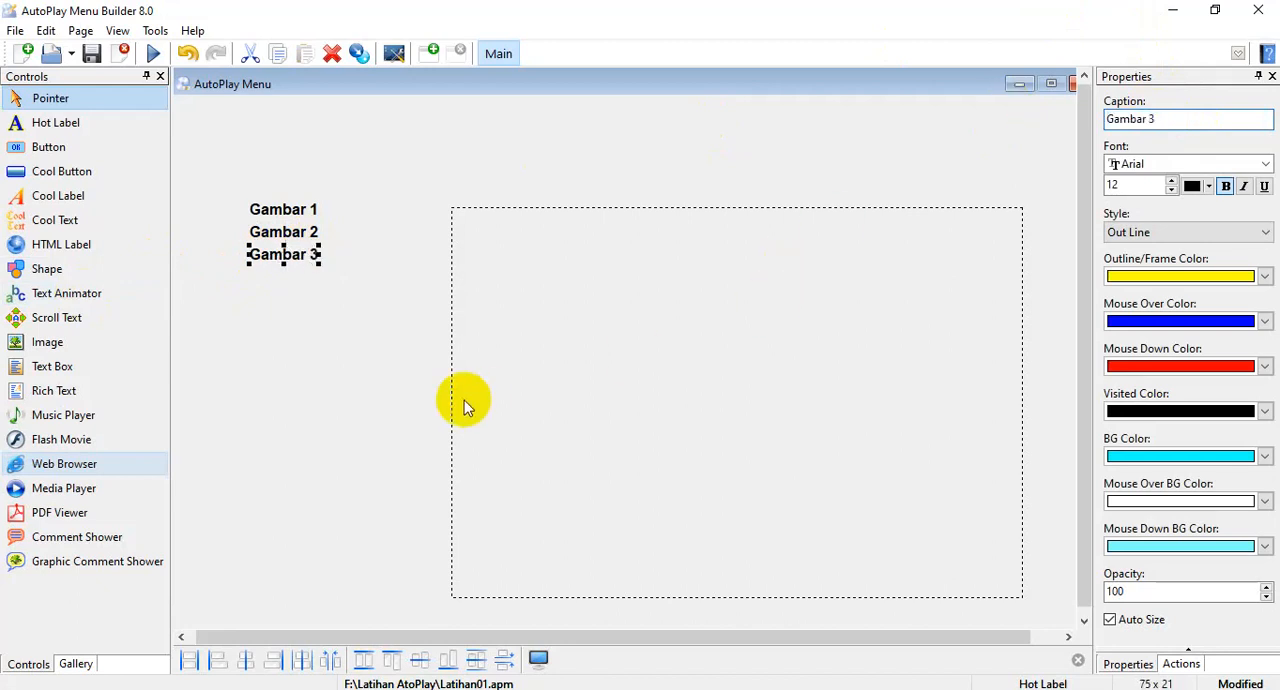
# Move the Gambar 3 and Gambar 2 labels straight down to open up the spacing between the three labels.
pyautogui.click(359, 263)
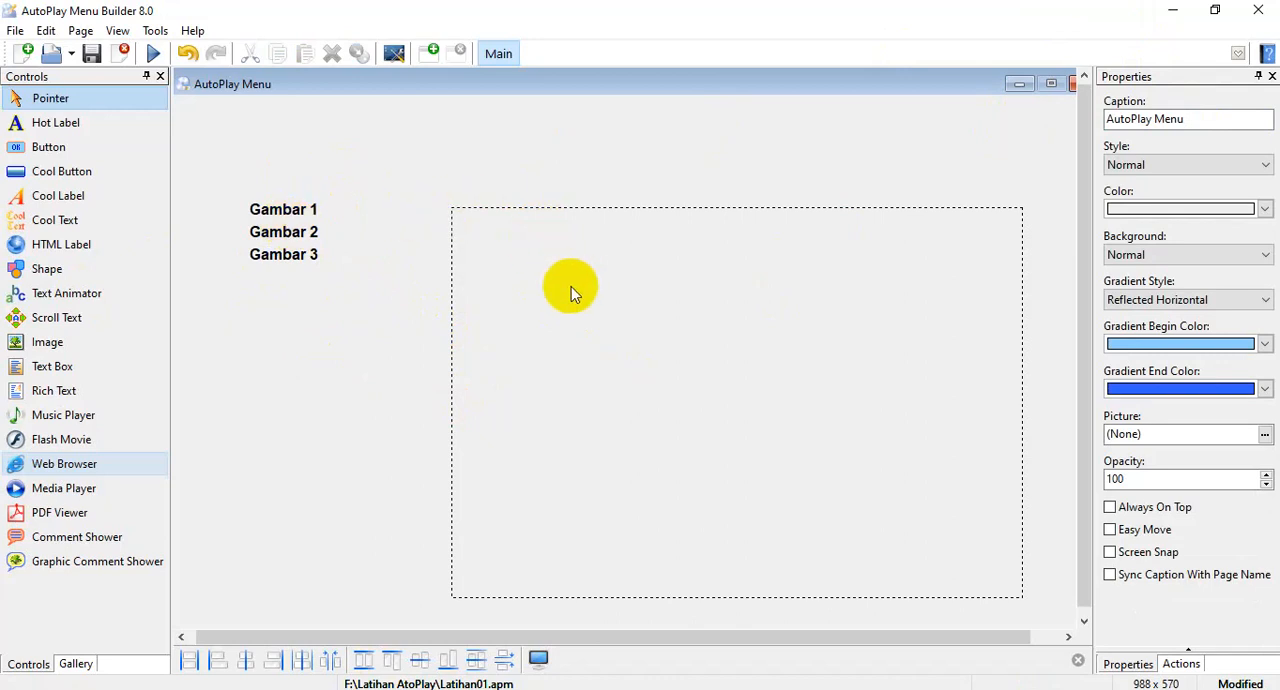
pyautogui.click(288, 256)
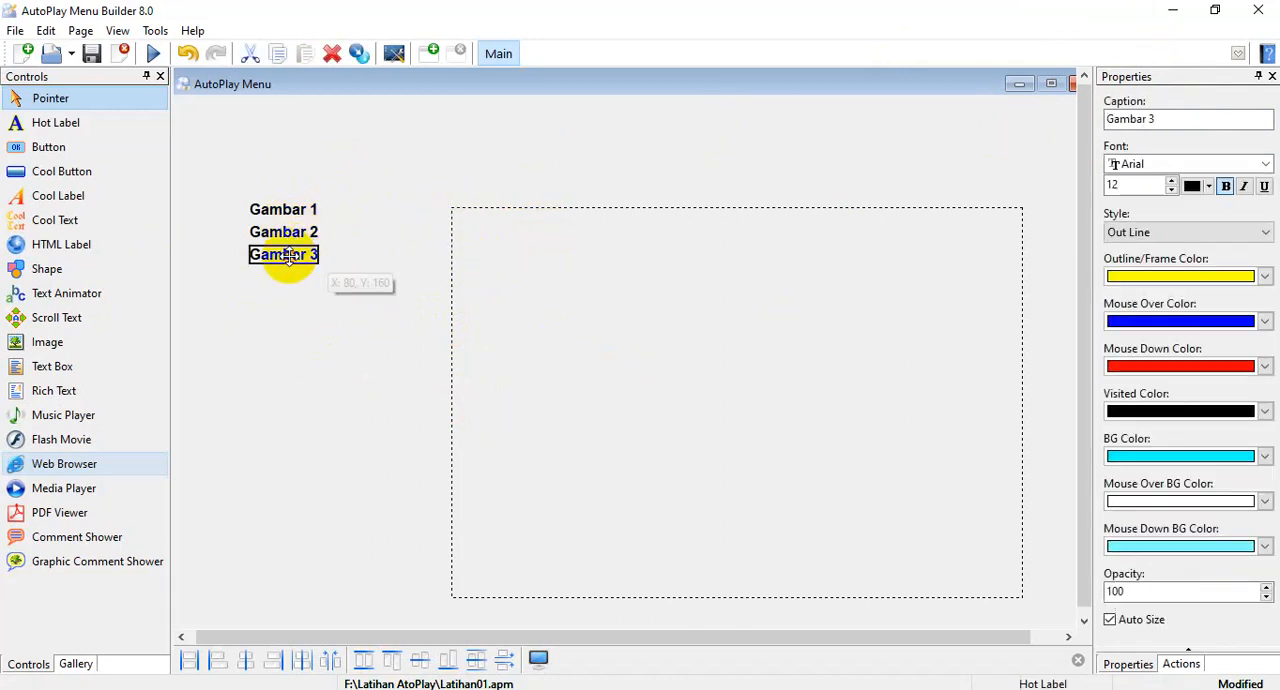
pyautogui.moveTo(288, 256); pyautogui.dragTo(289, 276)
pyautogui.moveTo(291, 231)
pyautogui.mouseDown()
pyautogui.moveTo(292, 246)
pyautogui.moveTo(320, 243)
pyautogui.moveTo(300, 241)
pyautogui.mouseUp()
pyautogui.click(360, 270)
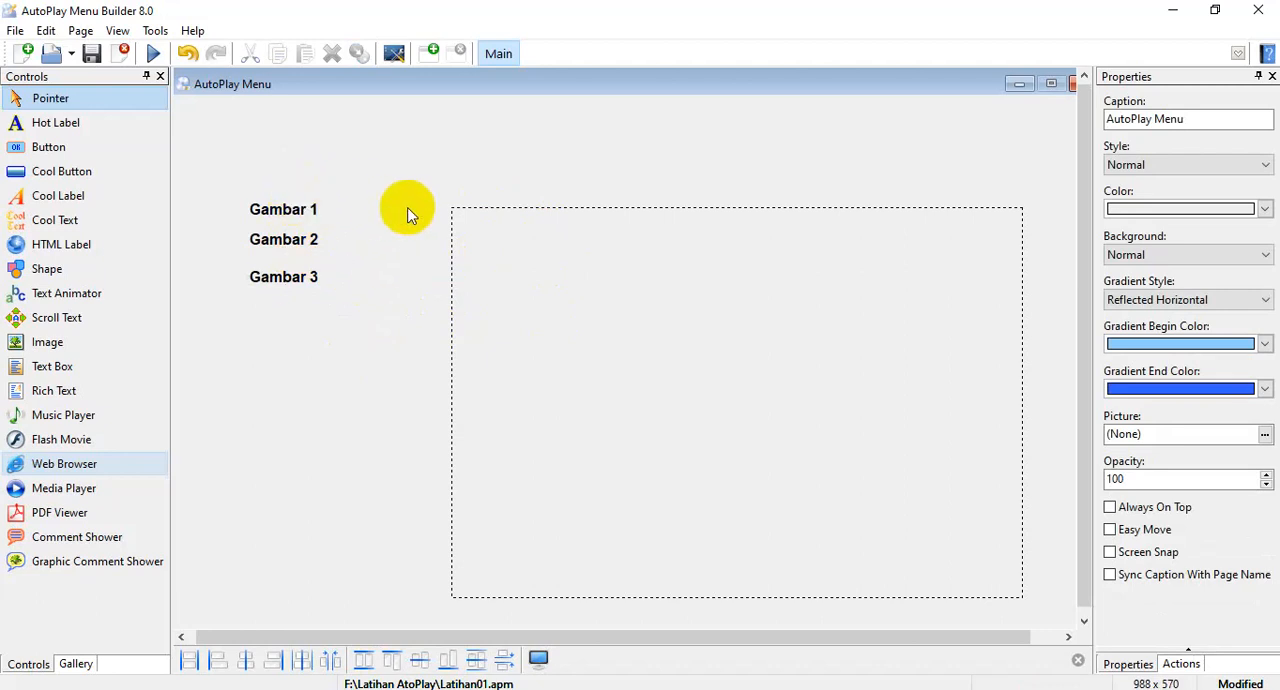
# Start loading a picture file as the Graphic Comment action of the Gambar 1 label.
pyautogui.click(290, 216)
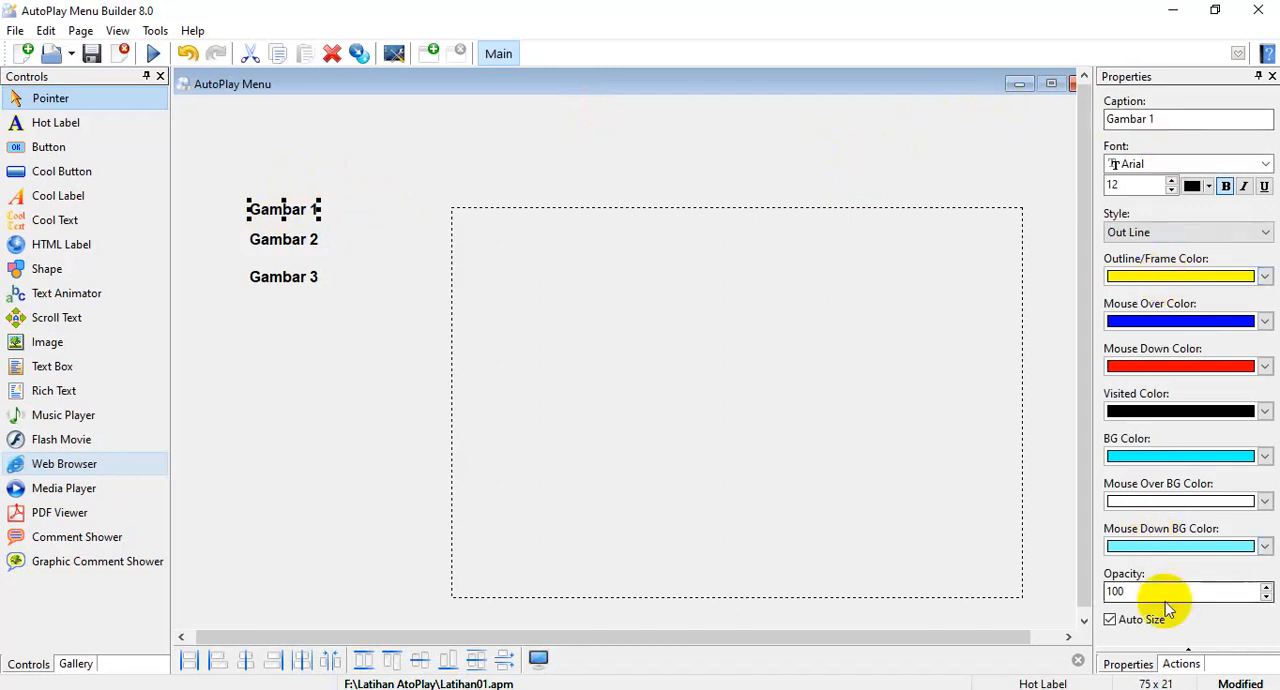
pyautogui.click(1130, 664)
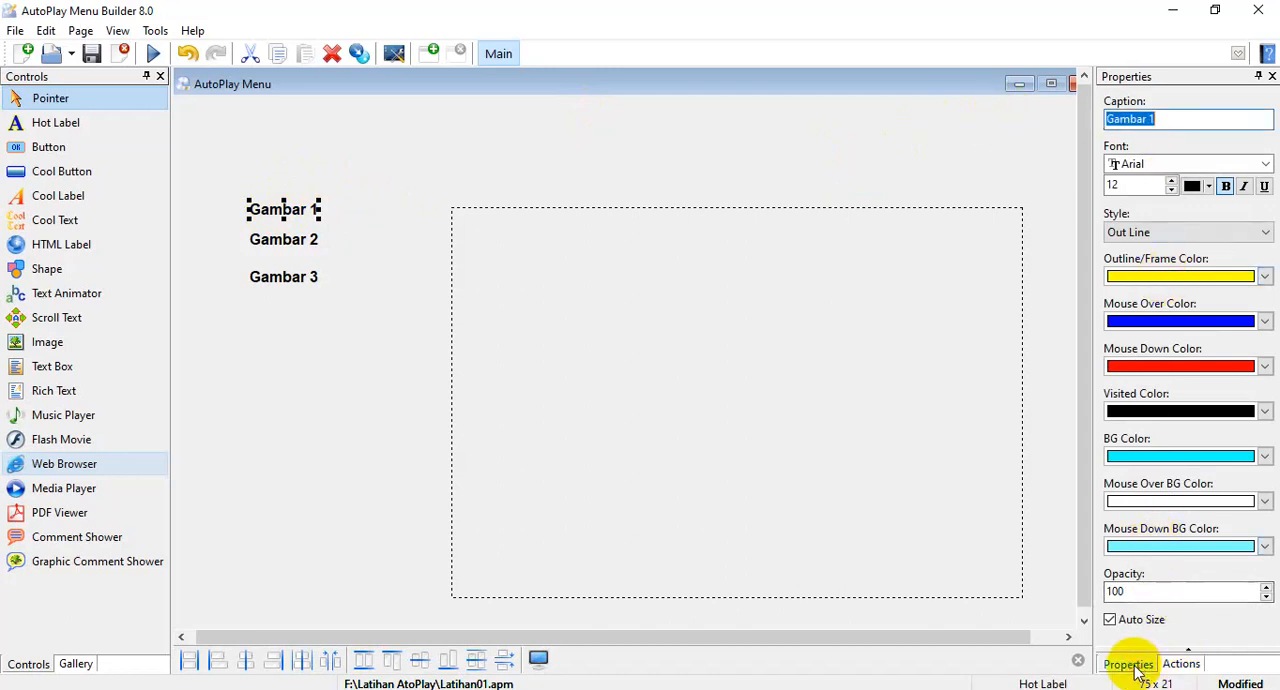
pyautogui.click(1182, 664)
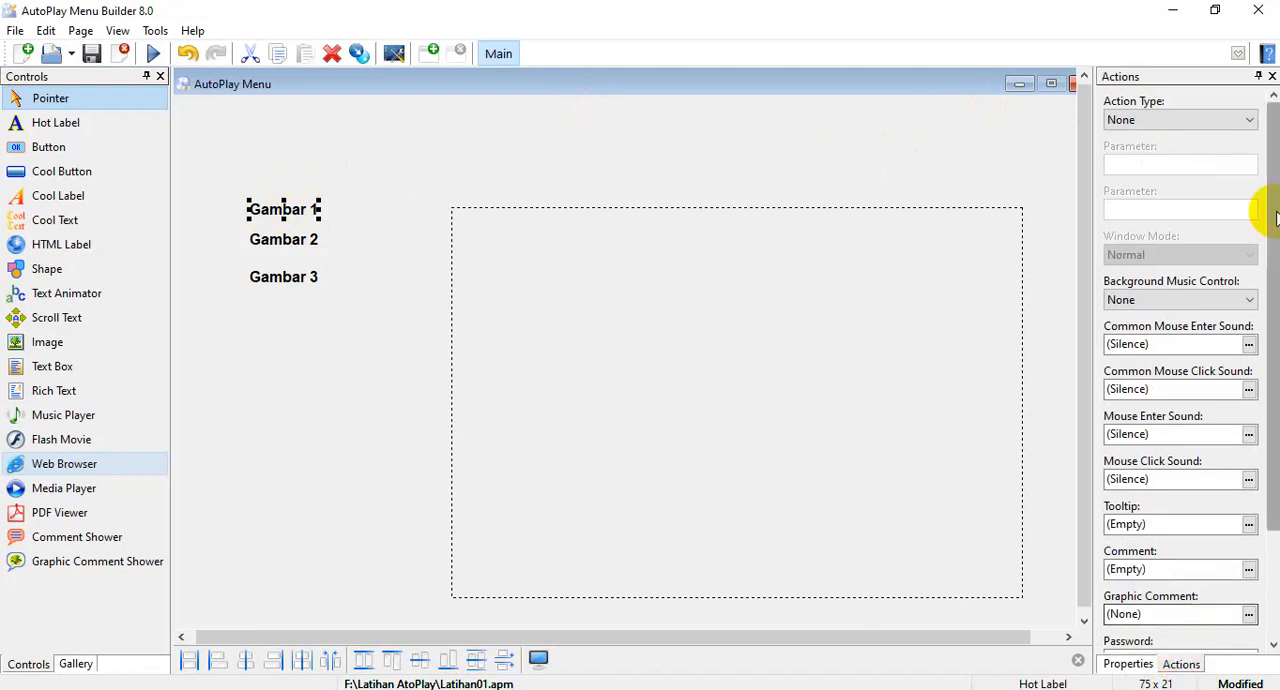
pyautogui.moveTo(1275, 155); pyautogui.dragTo(1275, 261)
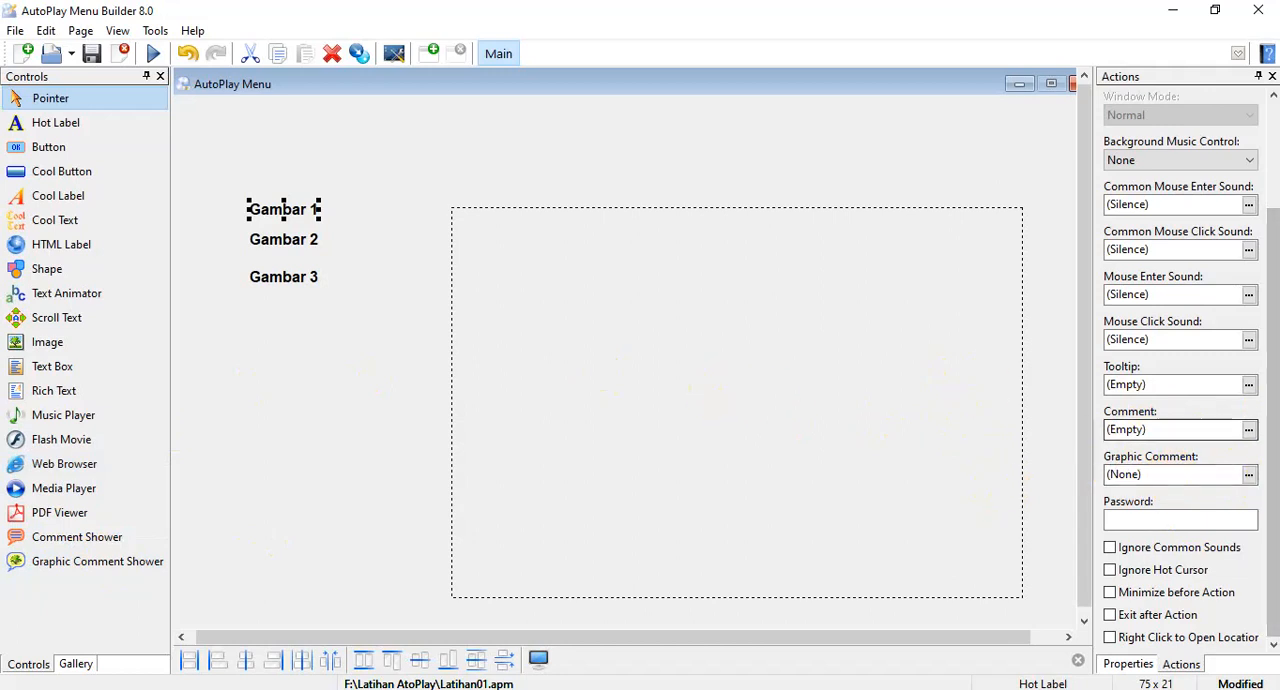
pyautogui.click(1249, 475)
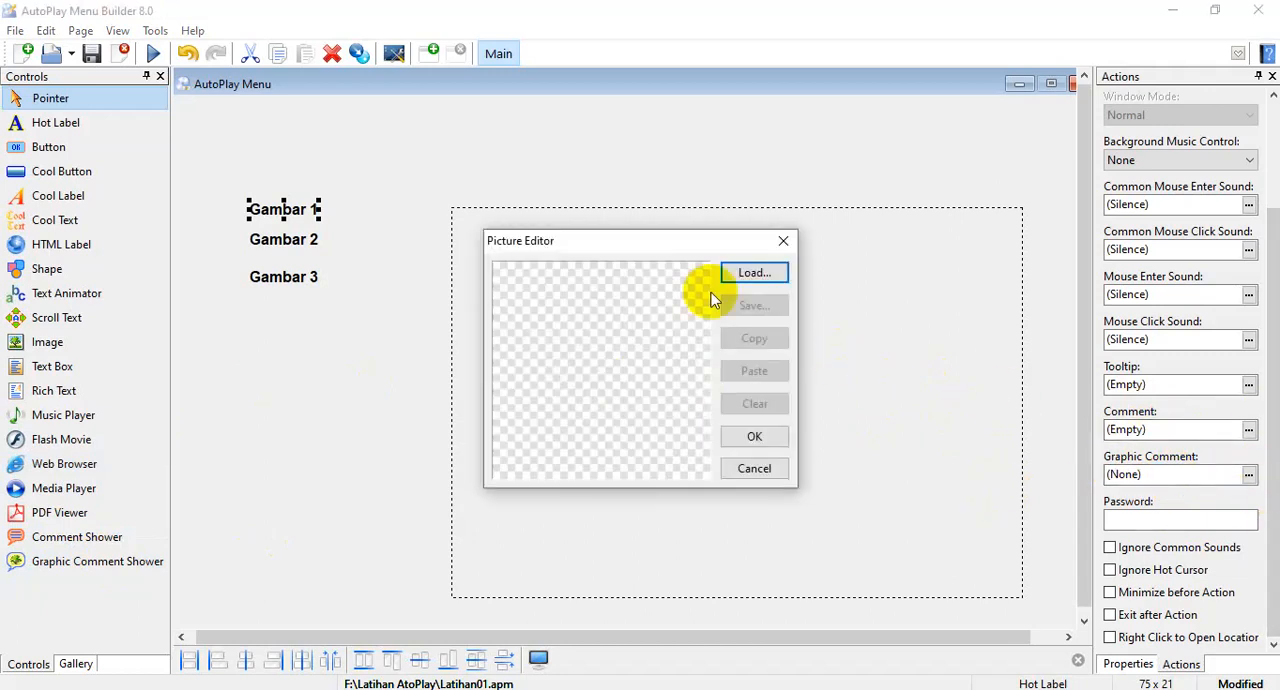
pyautogui.click(753, 274)
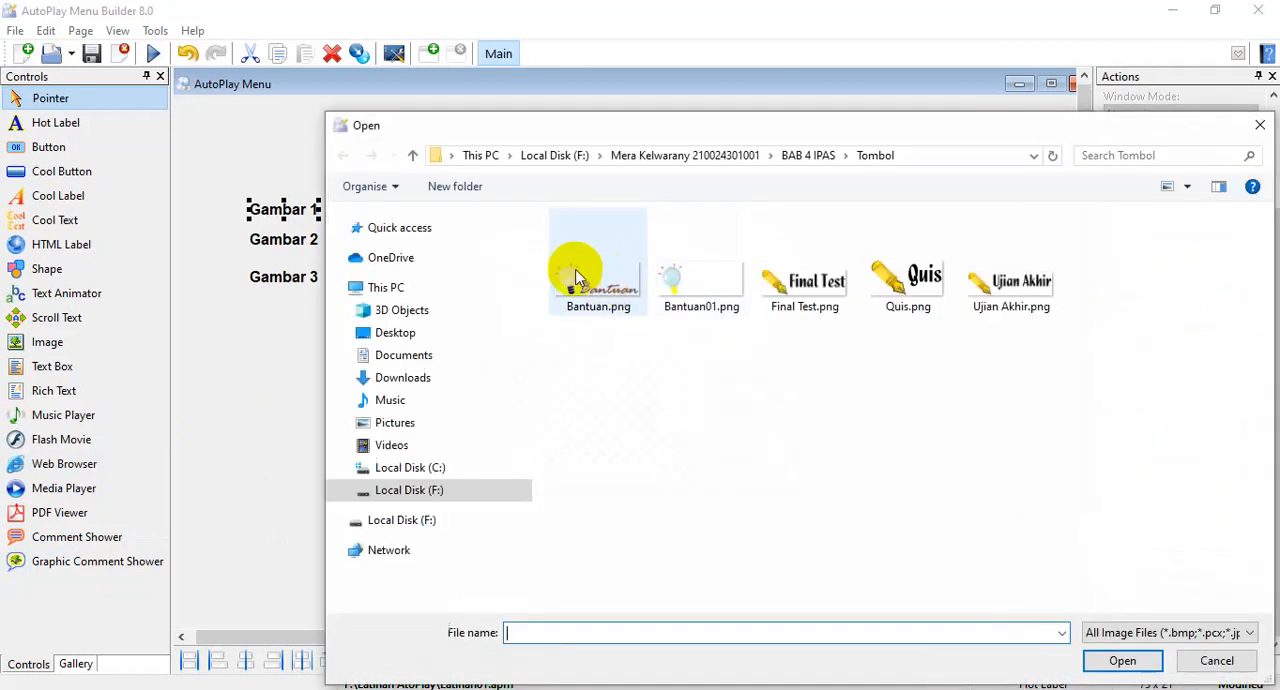
pyautogui.moveTo(670, 130); pyautogui.dragTo(552, 35)
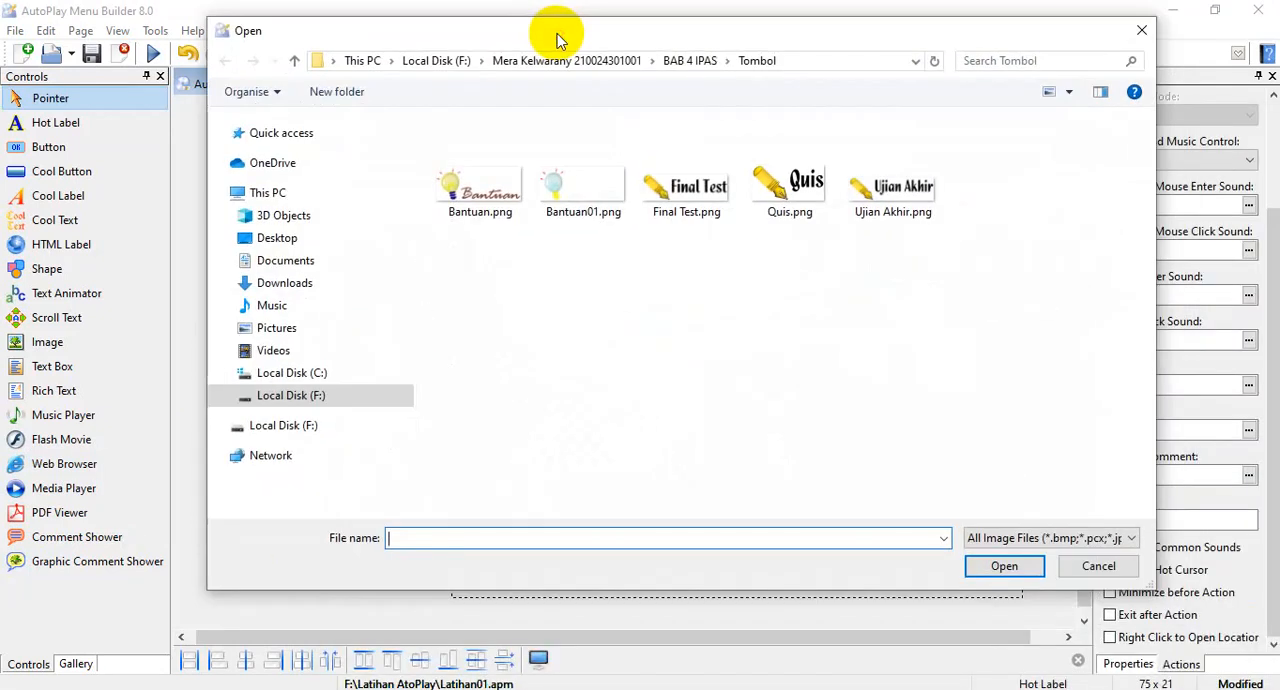
# Load aplikasi-hacker-untuk-meretas-web.jpg from the Hack folder in Pictures as Gambar 1's graphic comment.
pyautogui.click(357, 404)
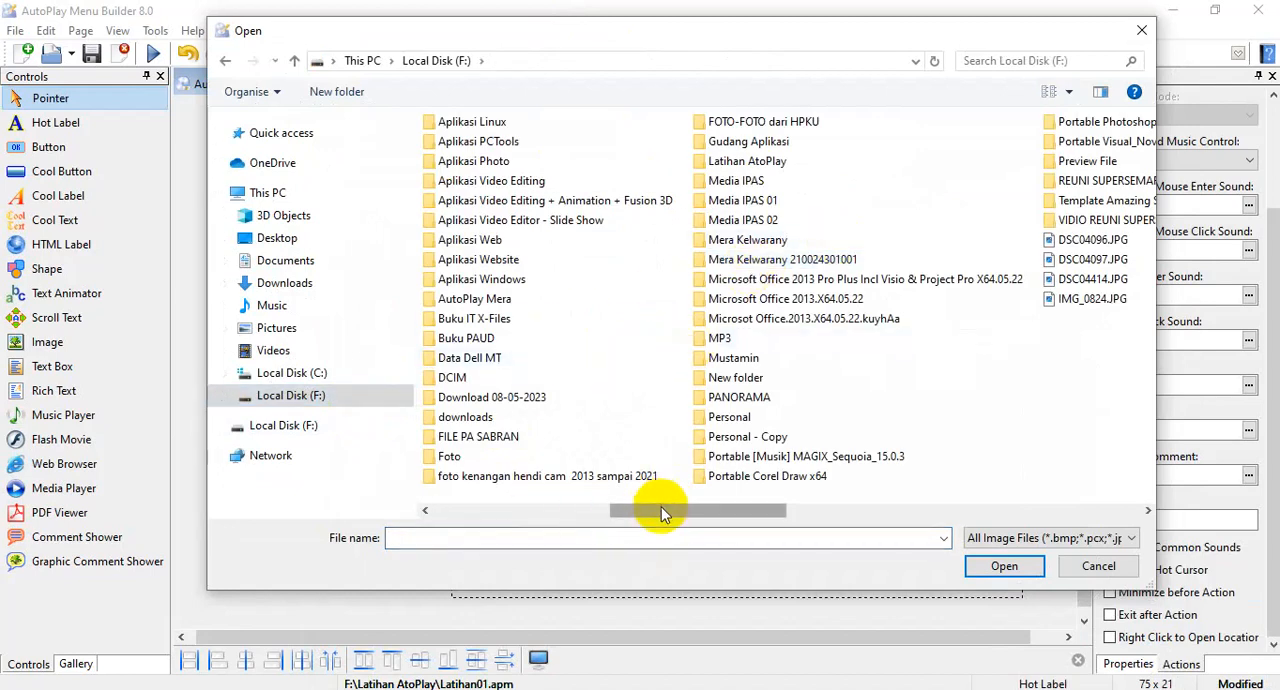
pyautogui.click(575, 510)
pyautogui.click(305, 380)
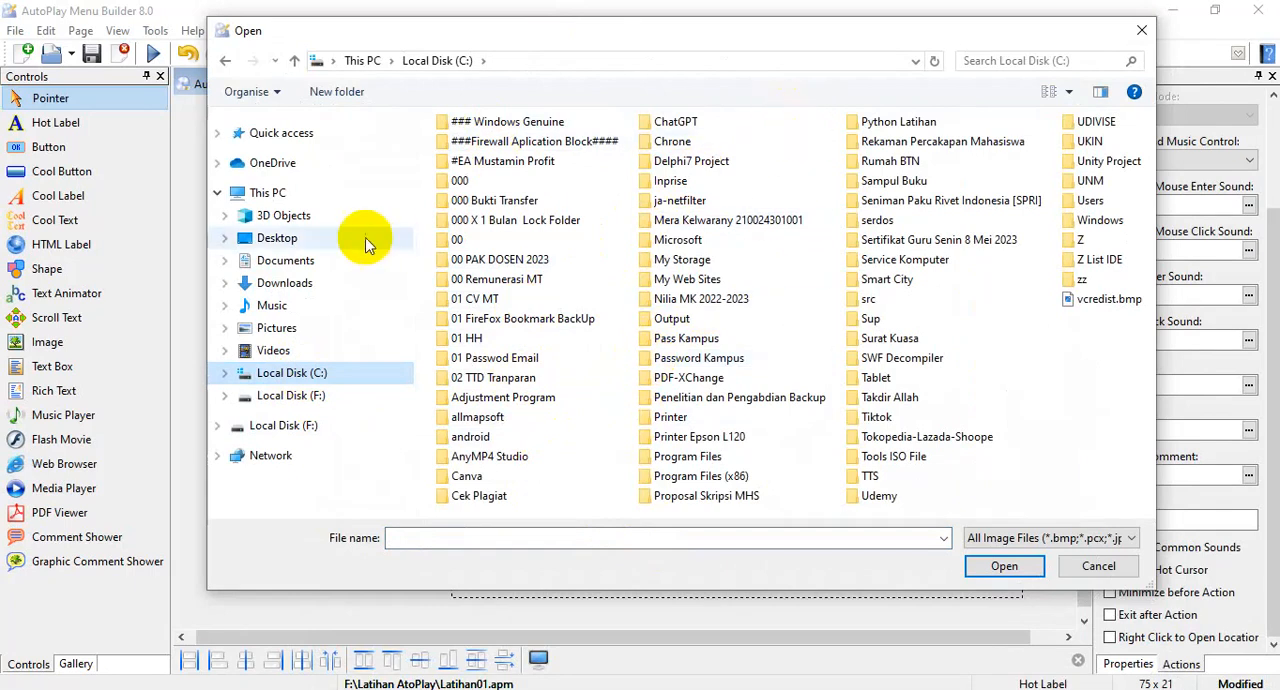
pyautogui.click(276, 330)
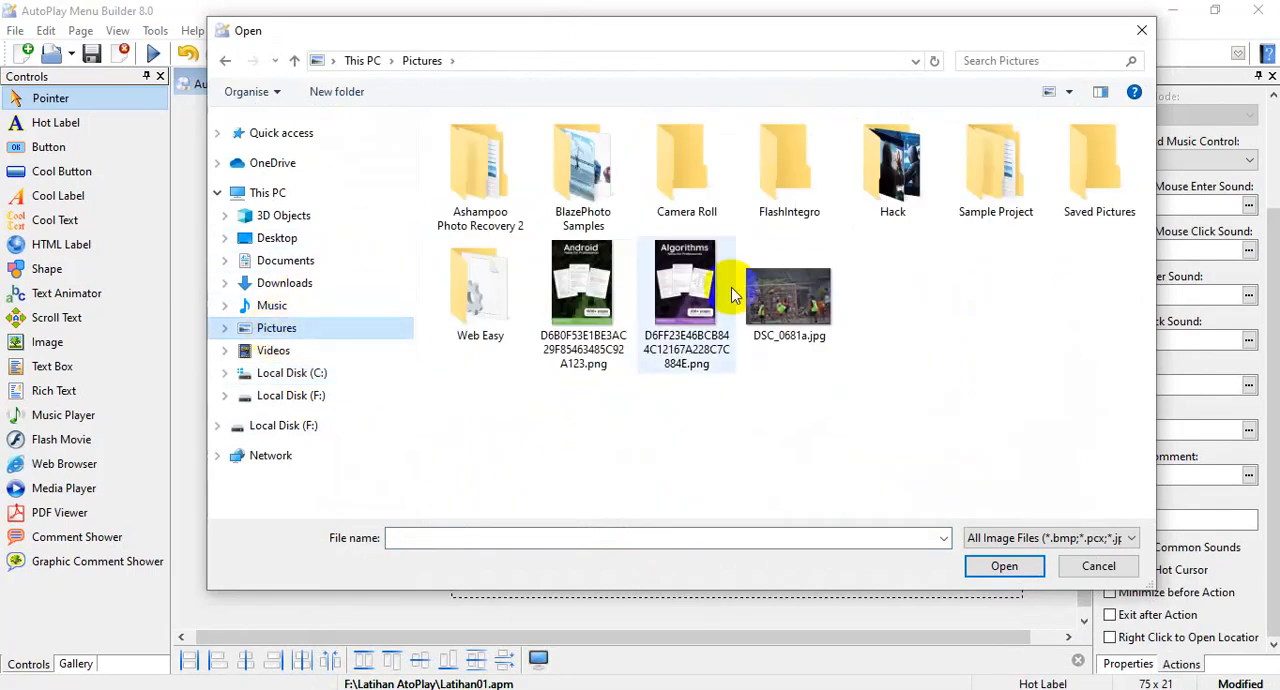
pyautogui.doubleClick(893, 180)
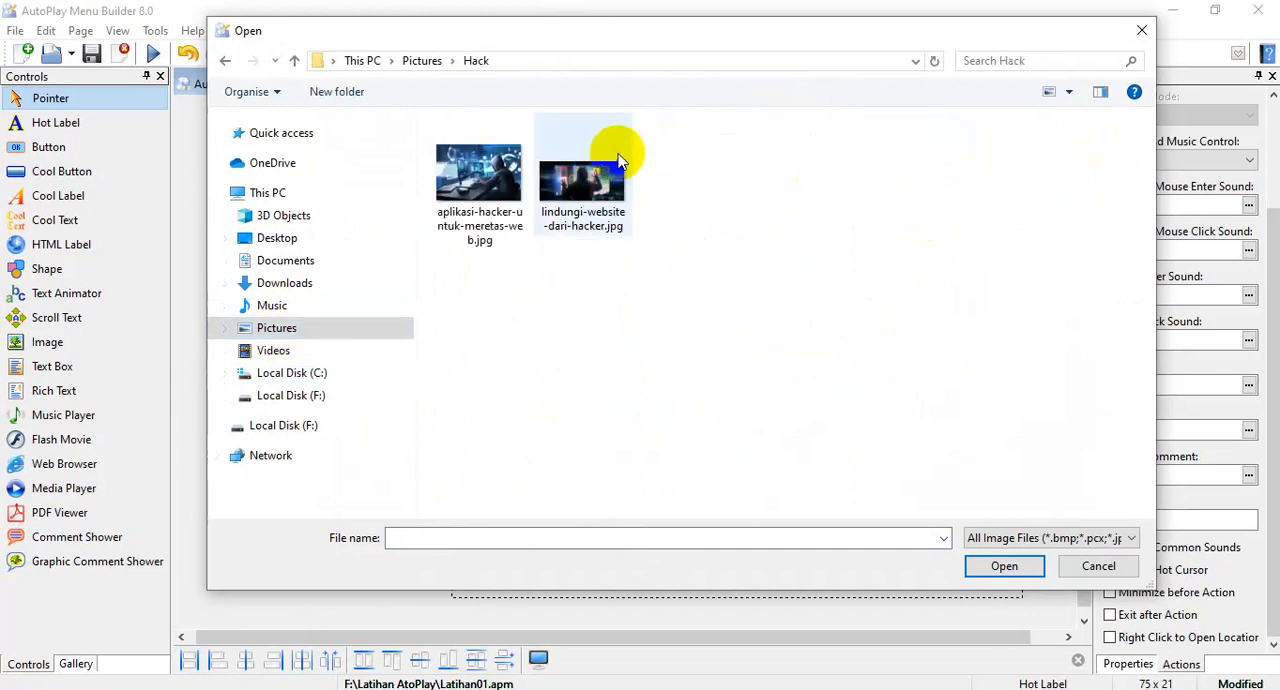
pyautogui.click(423, 62)
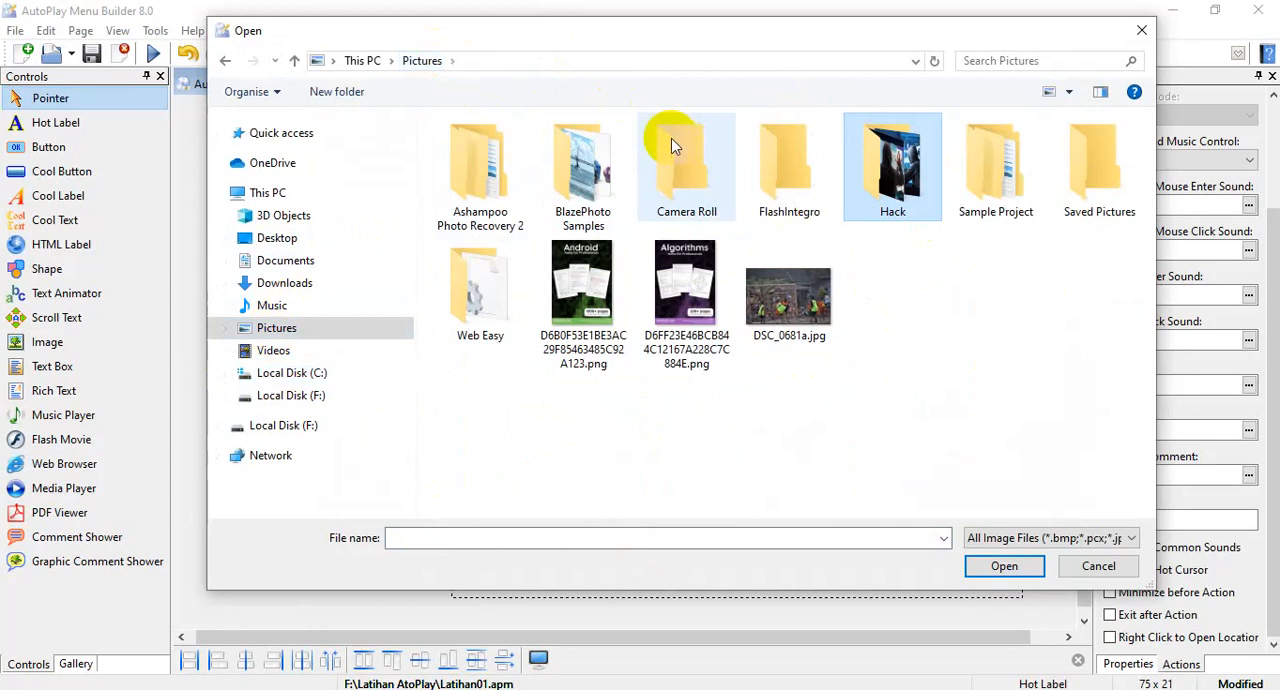
pyautogui.doubleClick(915, 185)
pyautogui.click(480, 180)
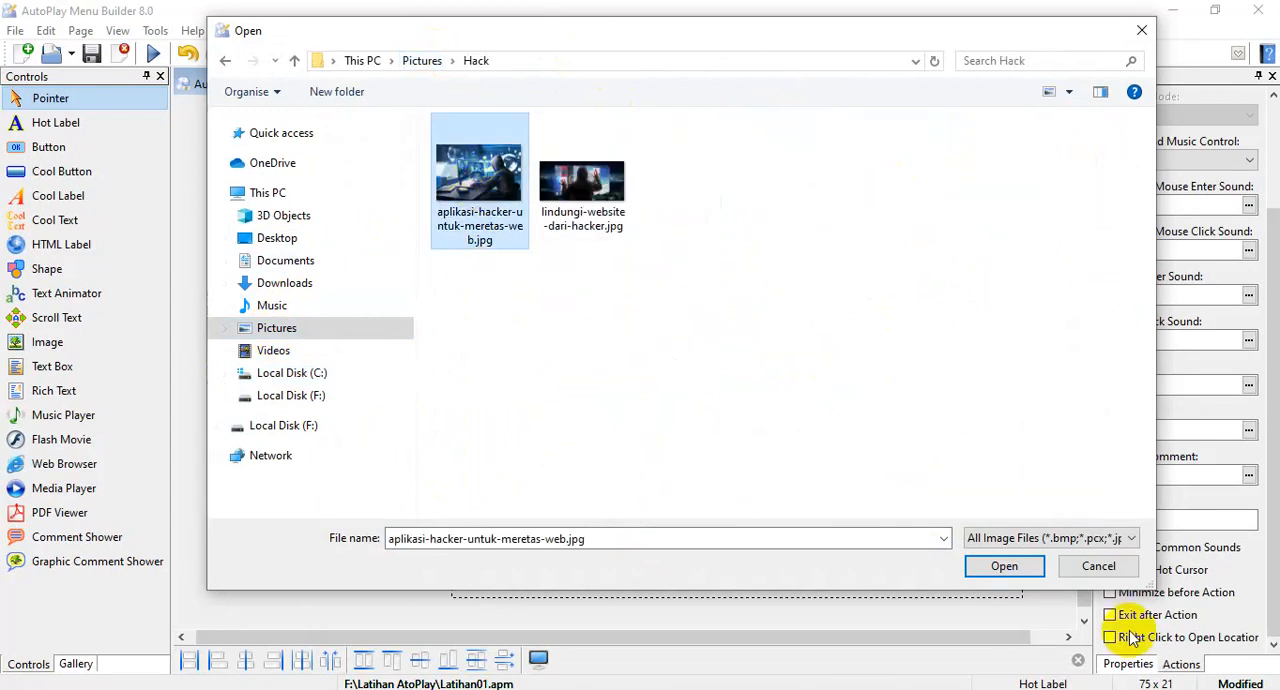
pyautogui.click(1017, 584)
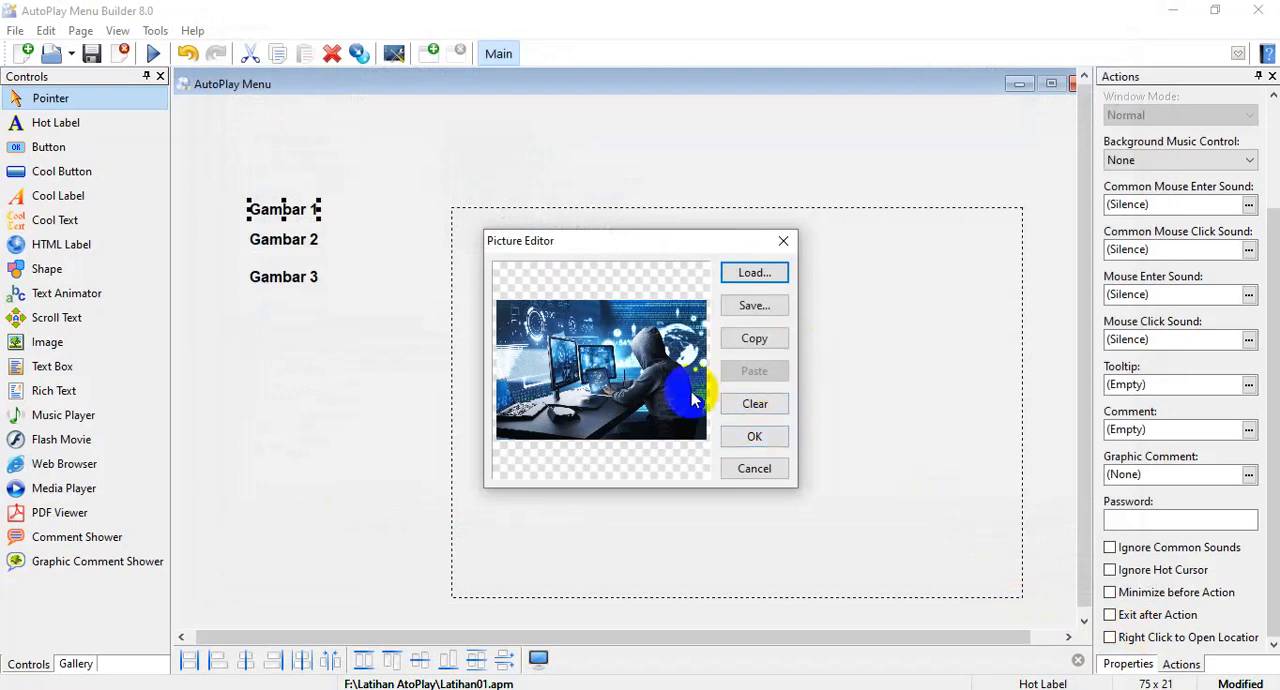
pyautogui.click(763, 436)
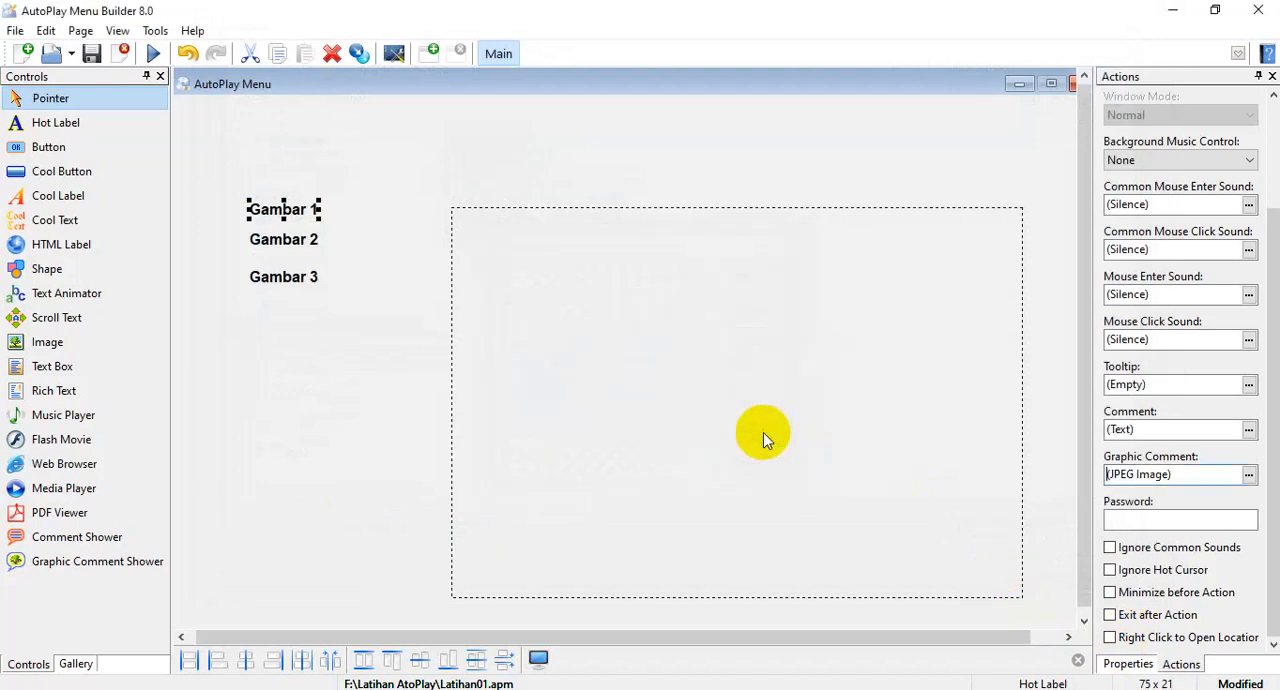
pyautogui.click(1111, 474)
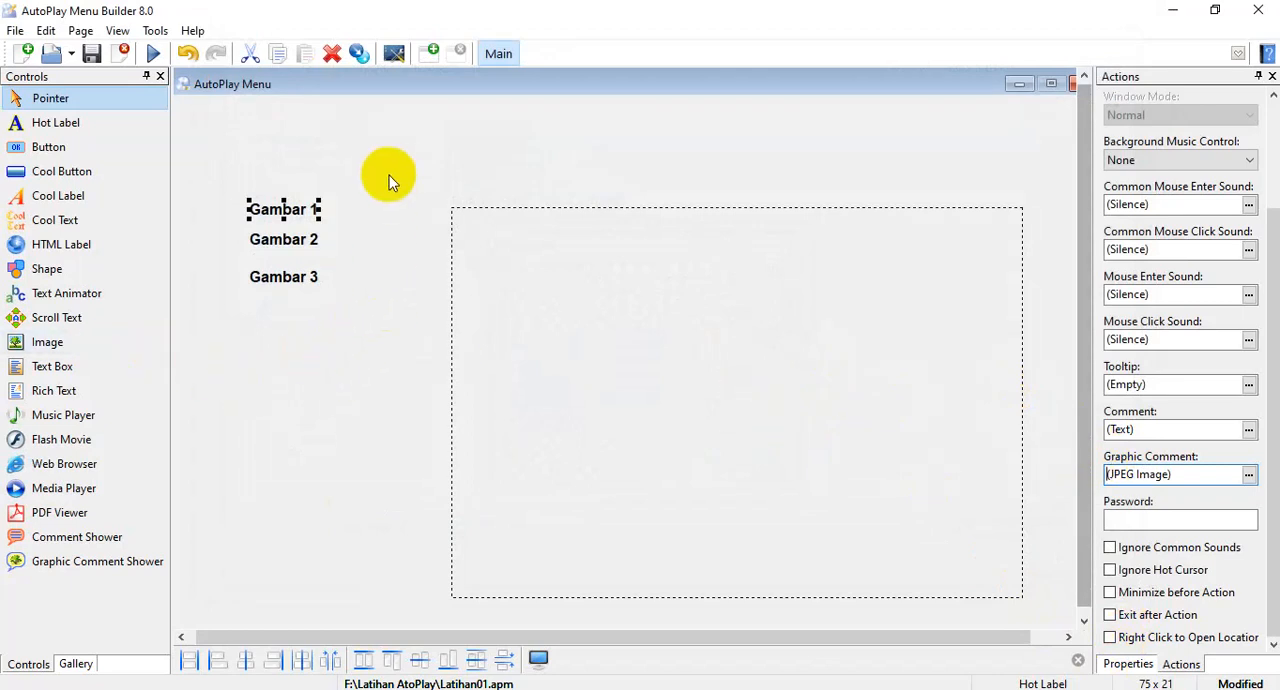
# Enable Stretch for the Graphic Comment Shower area, comparing the Gambar 1 picture with the option on and off.
pyautogui.moveTo(294, 207)
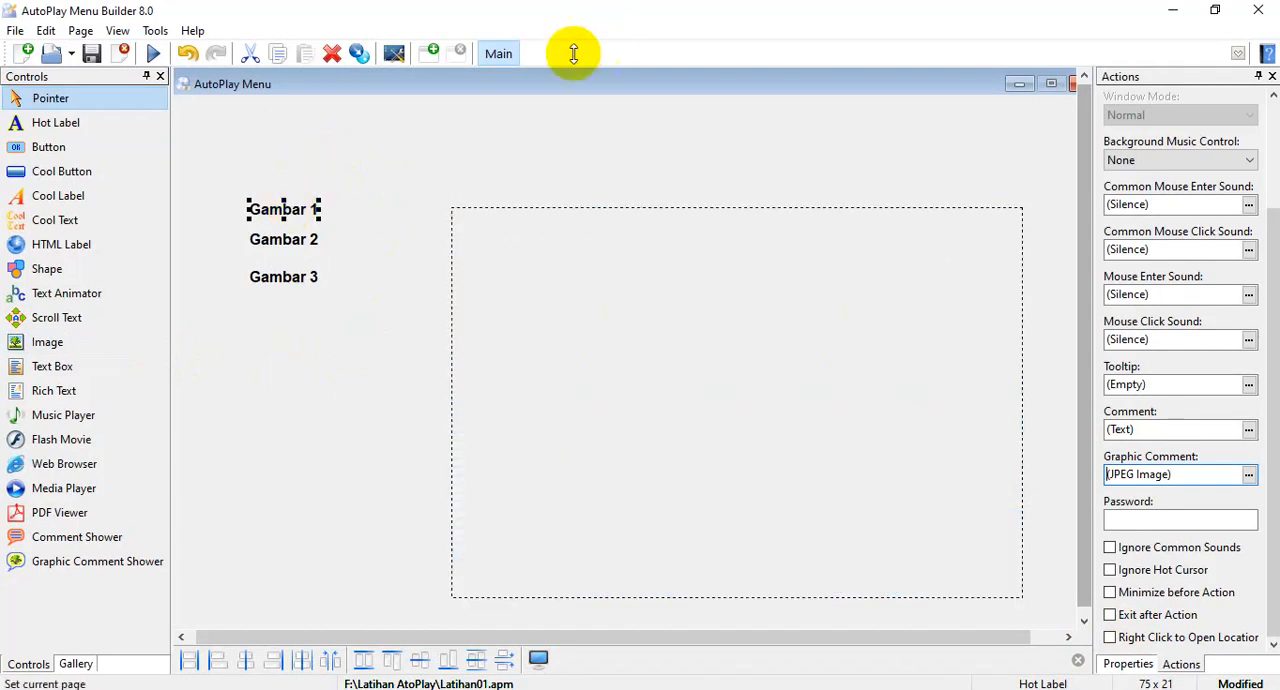
pyautogui.click(714, 370)
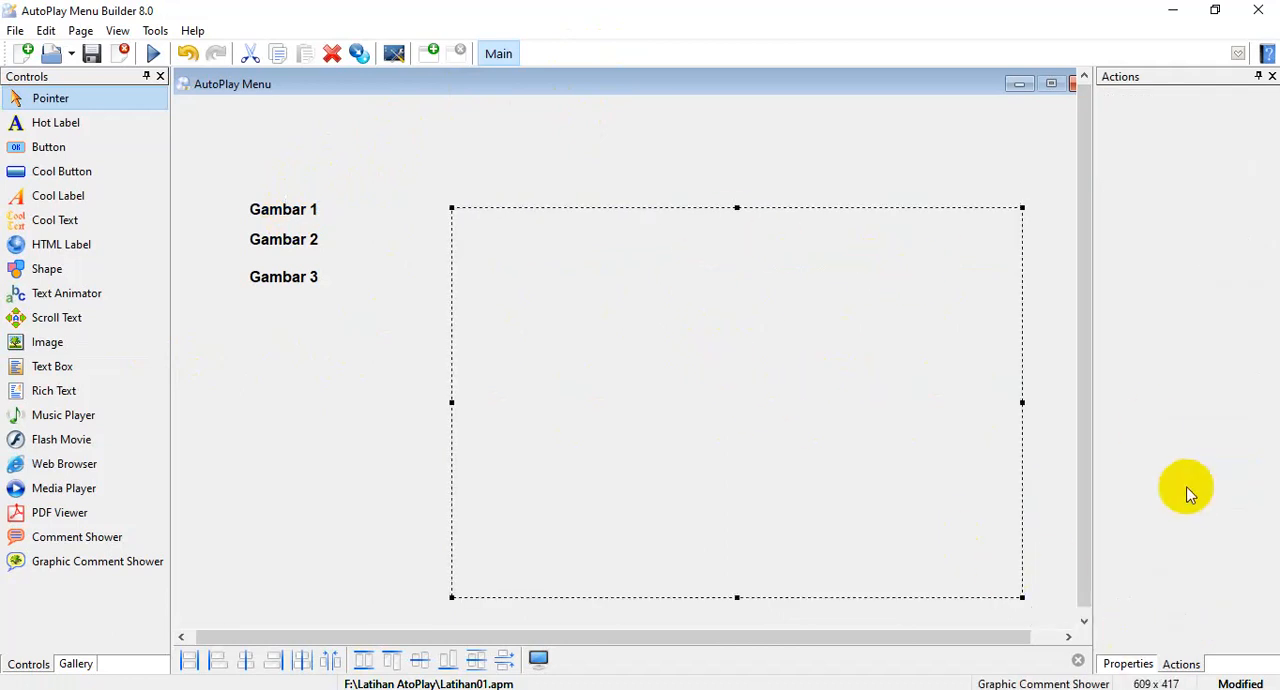
pyautogui.click(1128, 664)
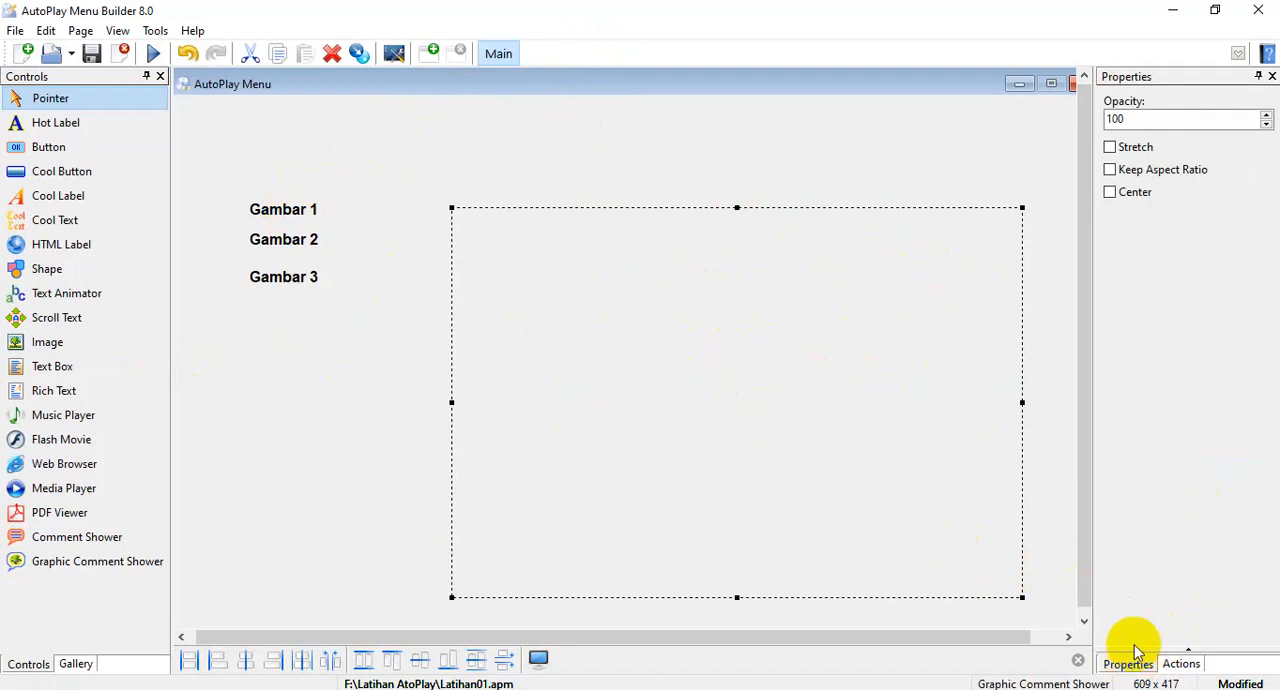
pyautogui.click(1112, 149)
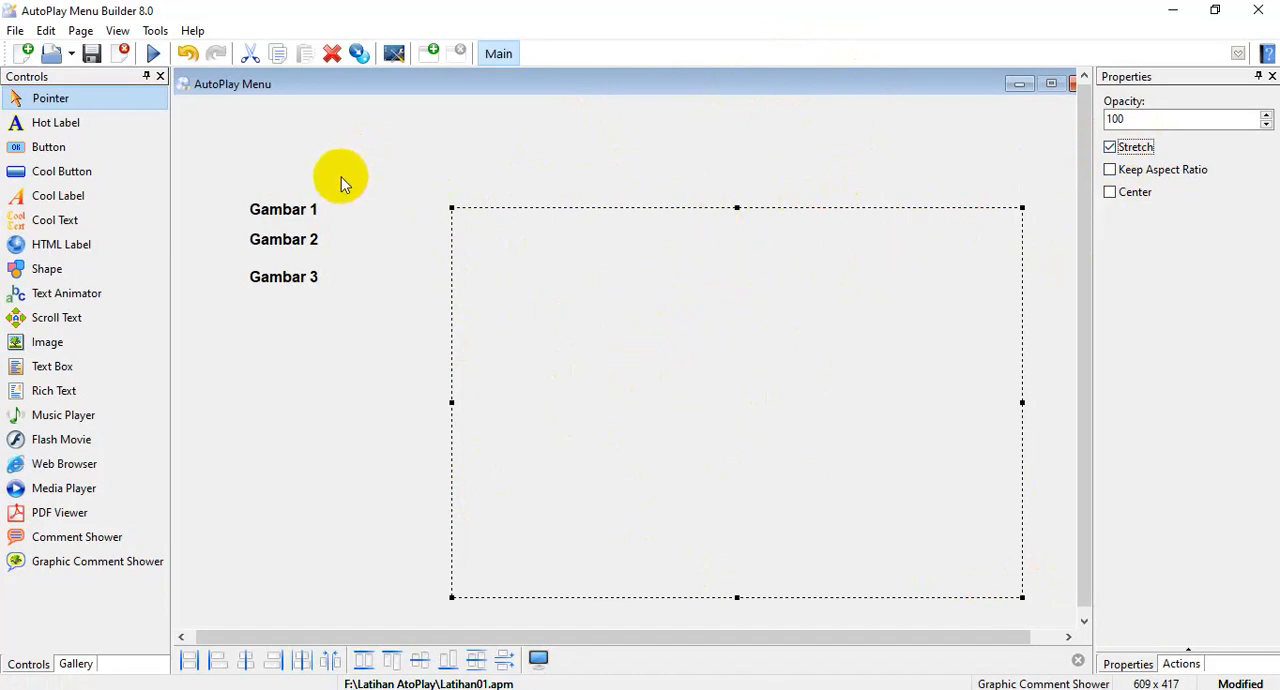
pyautogui.moveTo(311, 212)
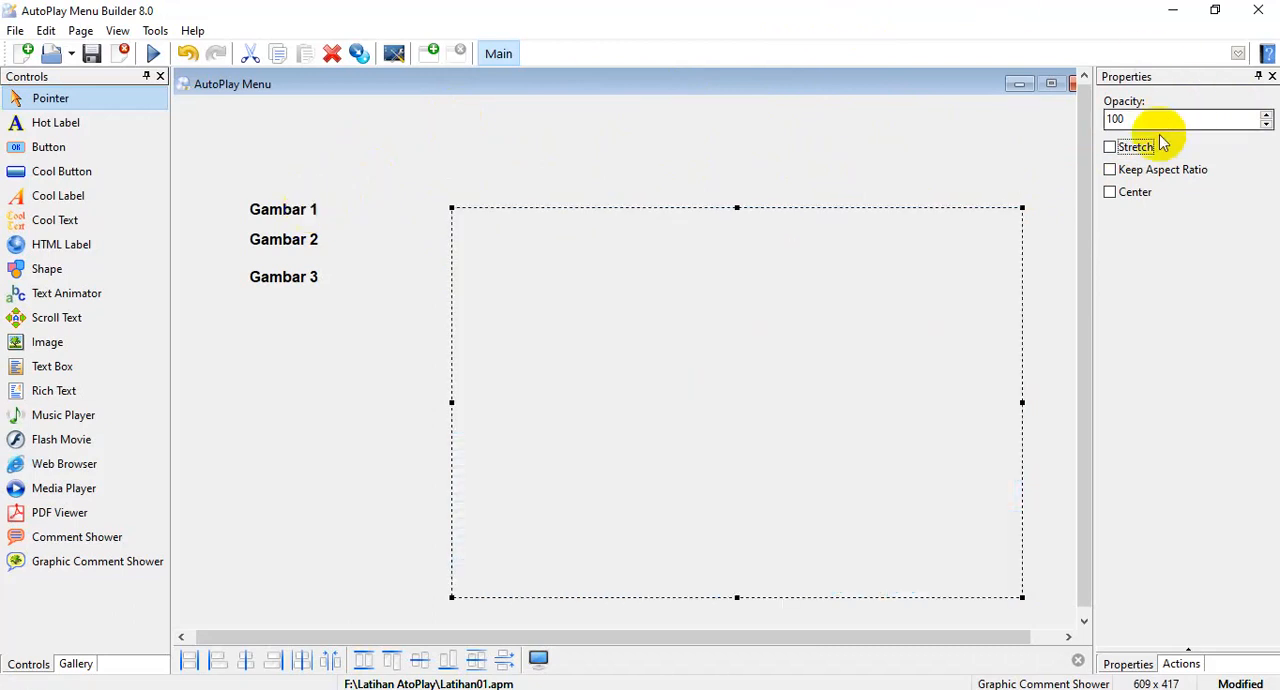
pyautogui.click(1111, 148)
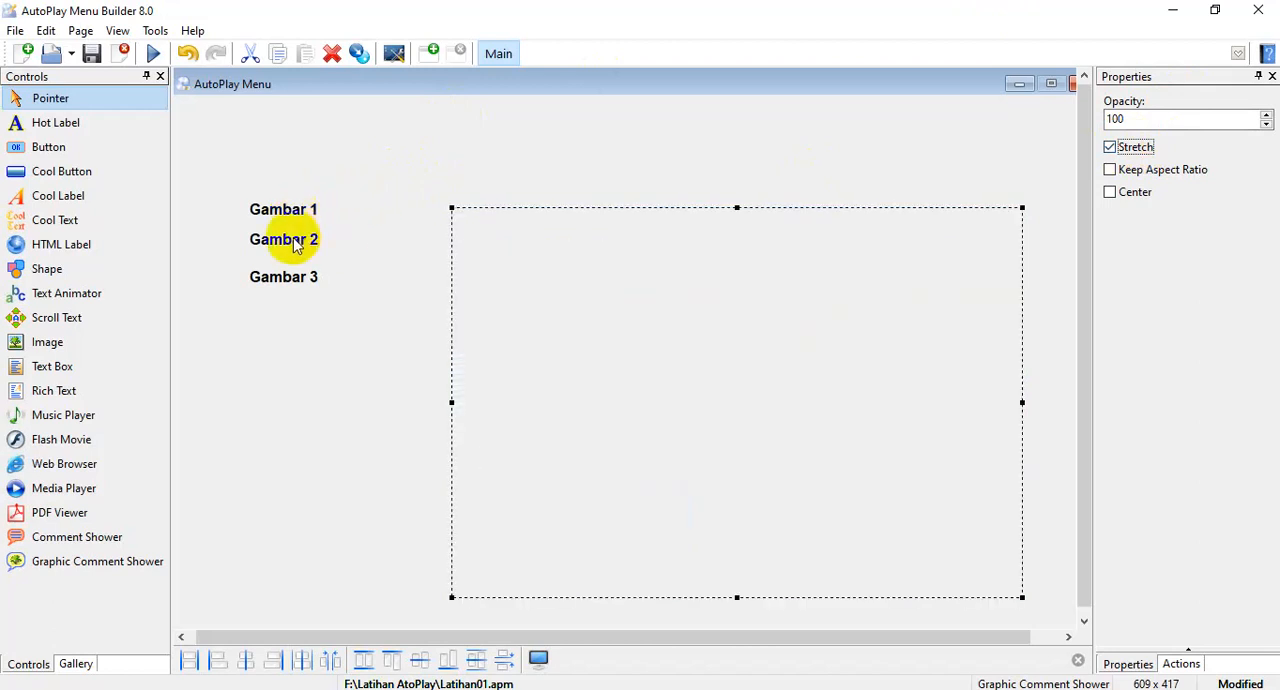
# Load lindungi-website-dari-hacker.jpg from the Hack folder as Gambar 2's graphic comment and review the Graphic Comment Shower area's display options.
pyautogui.click(293, 240)
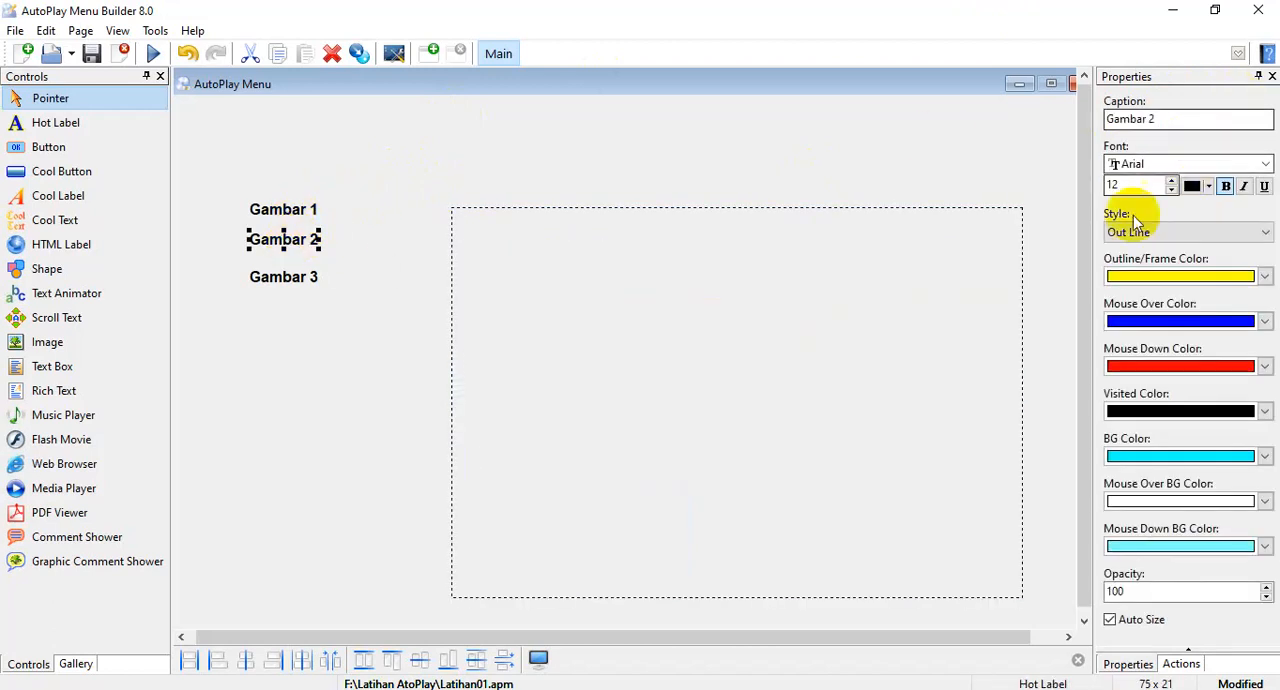
pyautogui.click(1181, 664)
pyautogui.click(1249, 121)
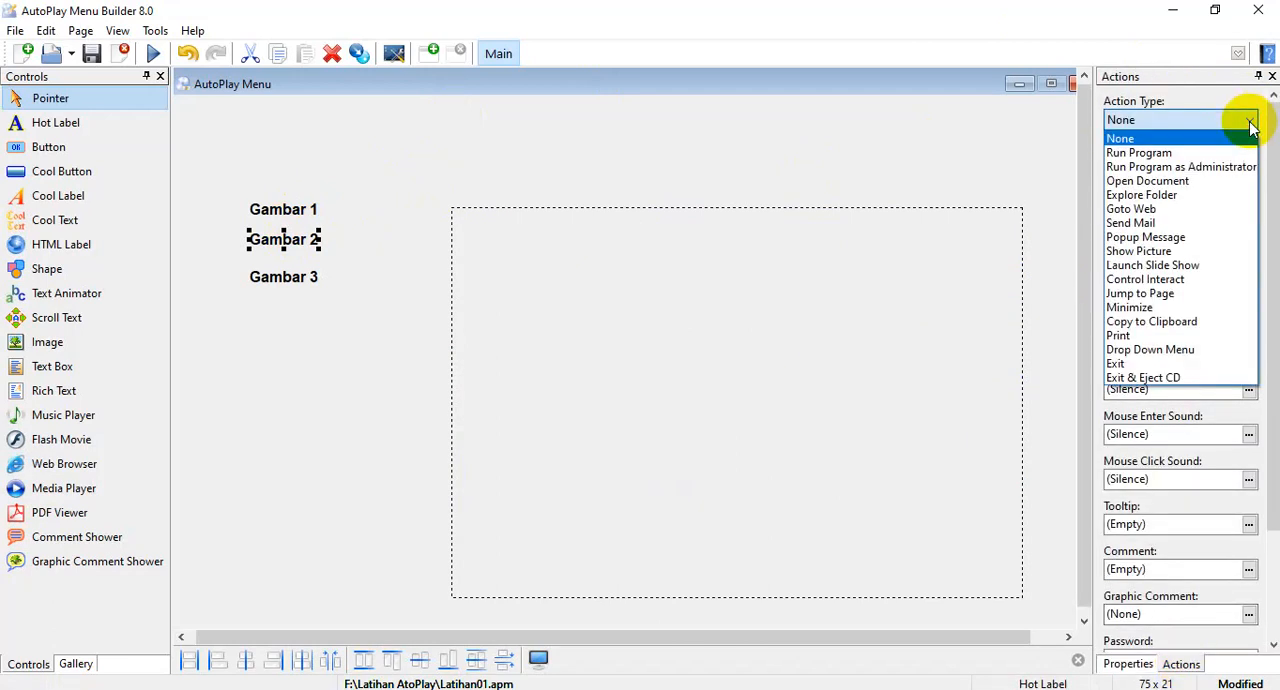
pyautogui.click(1249, 121)
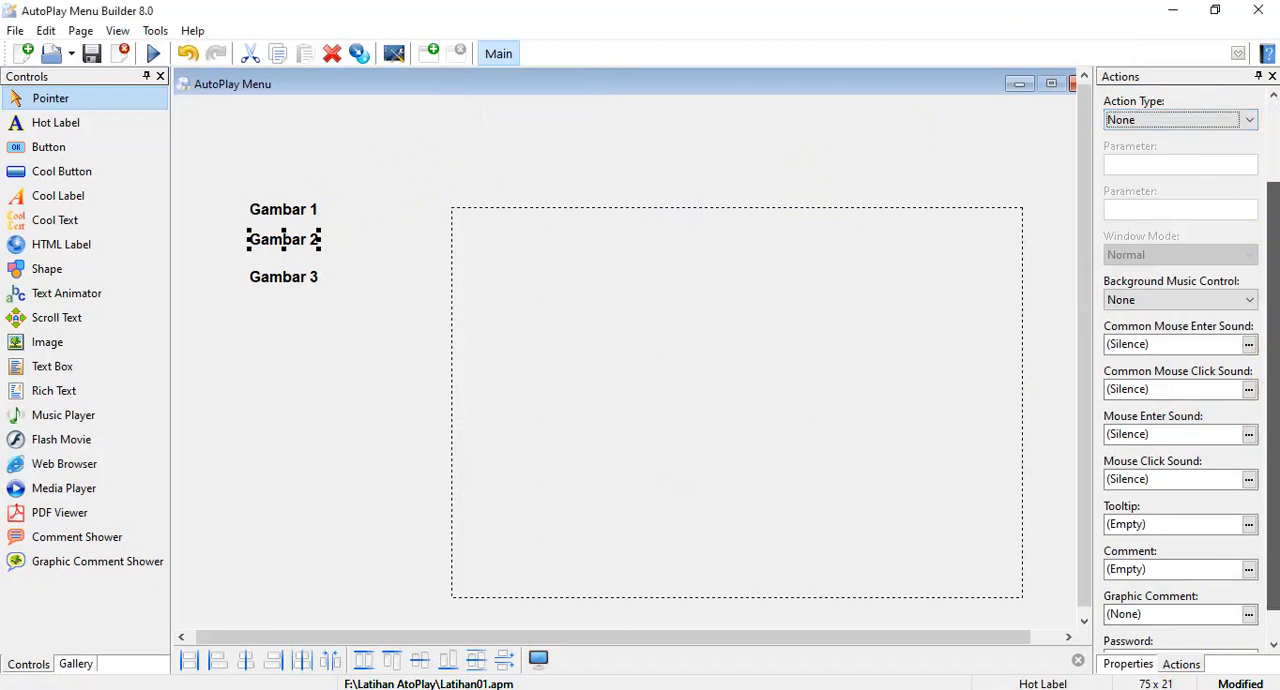
pyautogui.scroll(-3, 1273, 432)
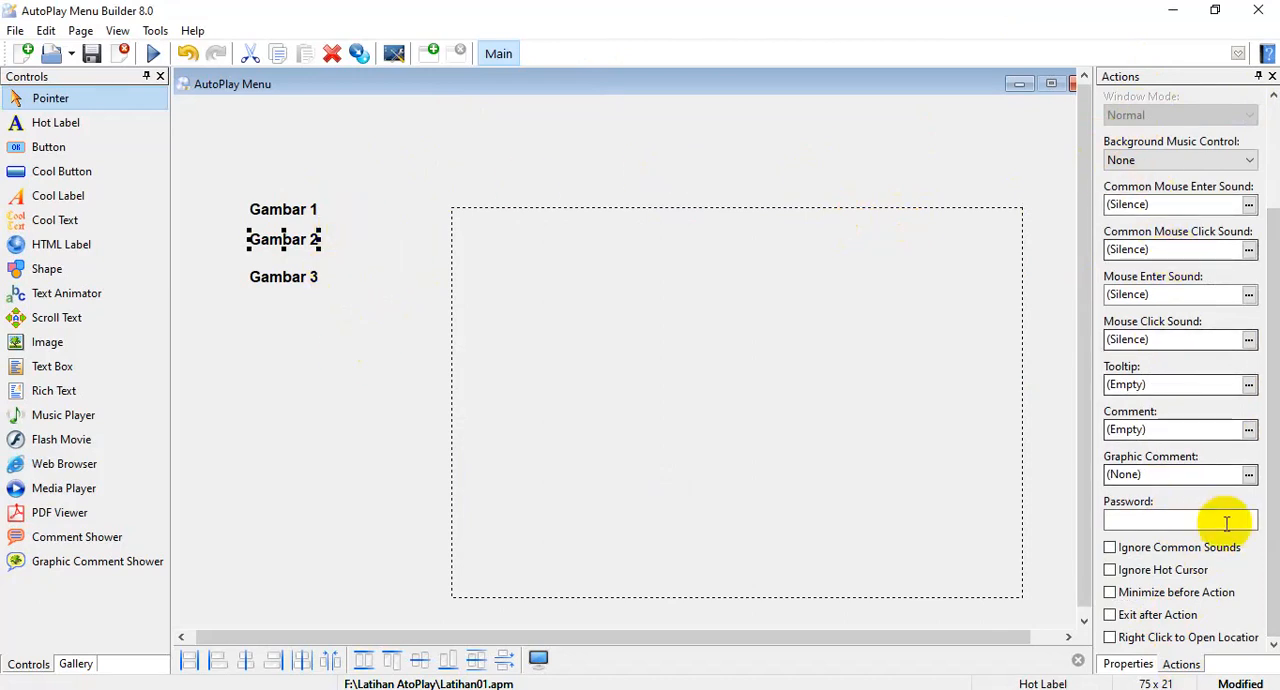
pyautogui.click(1249, 475)
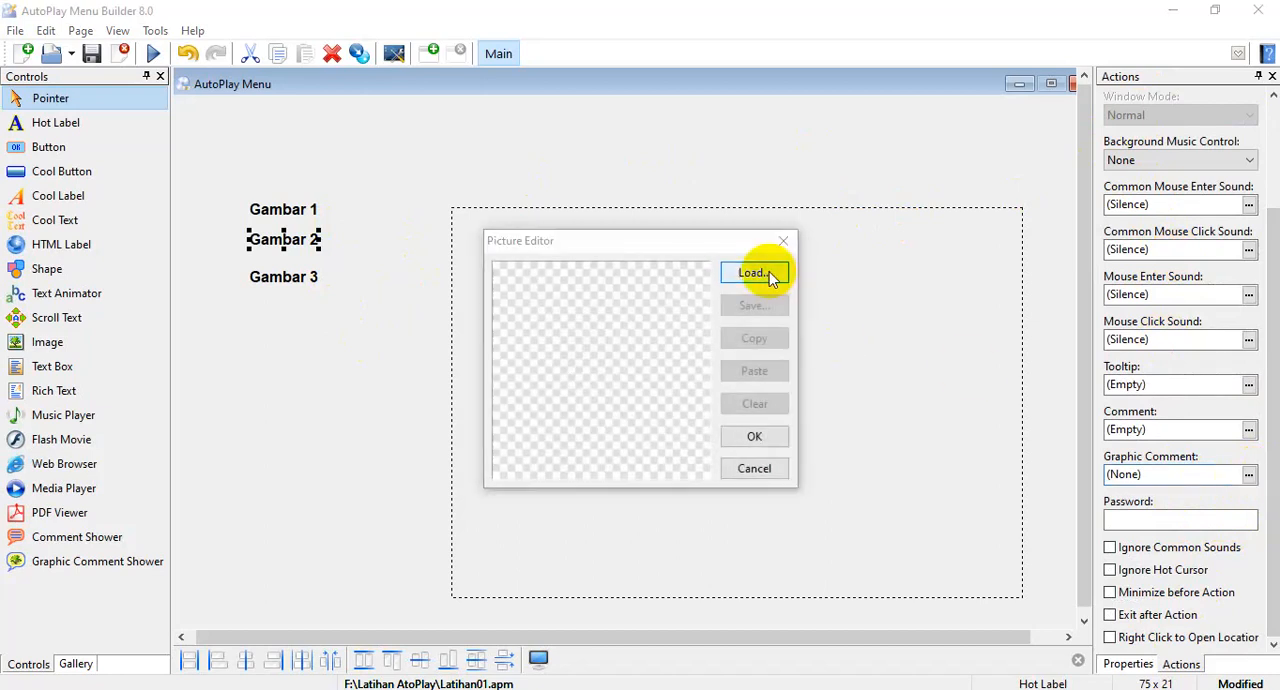
pyautogui.click(769, 271)
pyautogui.doubleClick(584, 188)
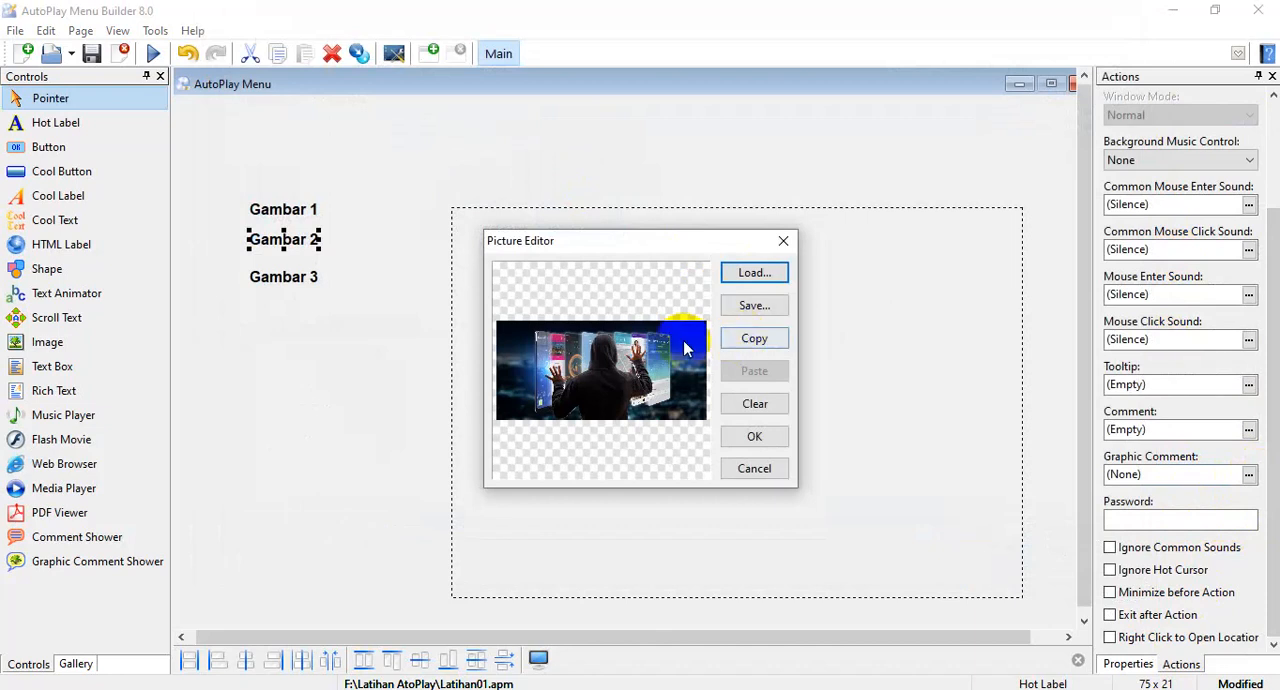
pyautogui.click(755, 440)
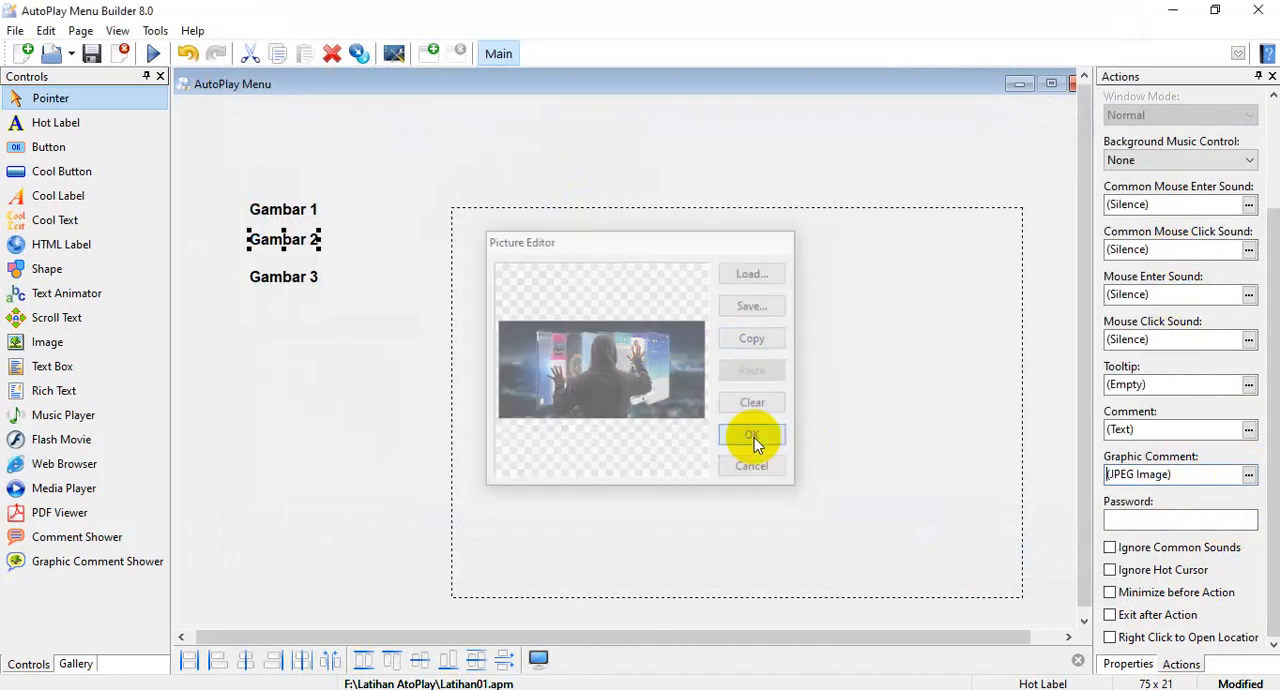
pyautogui.click(1125, 664)
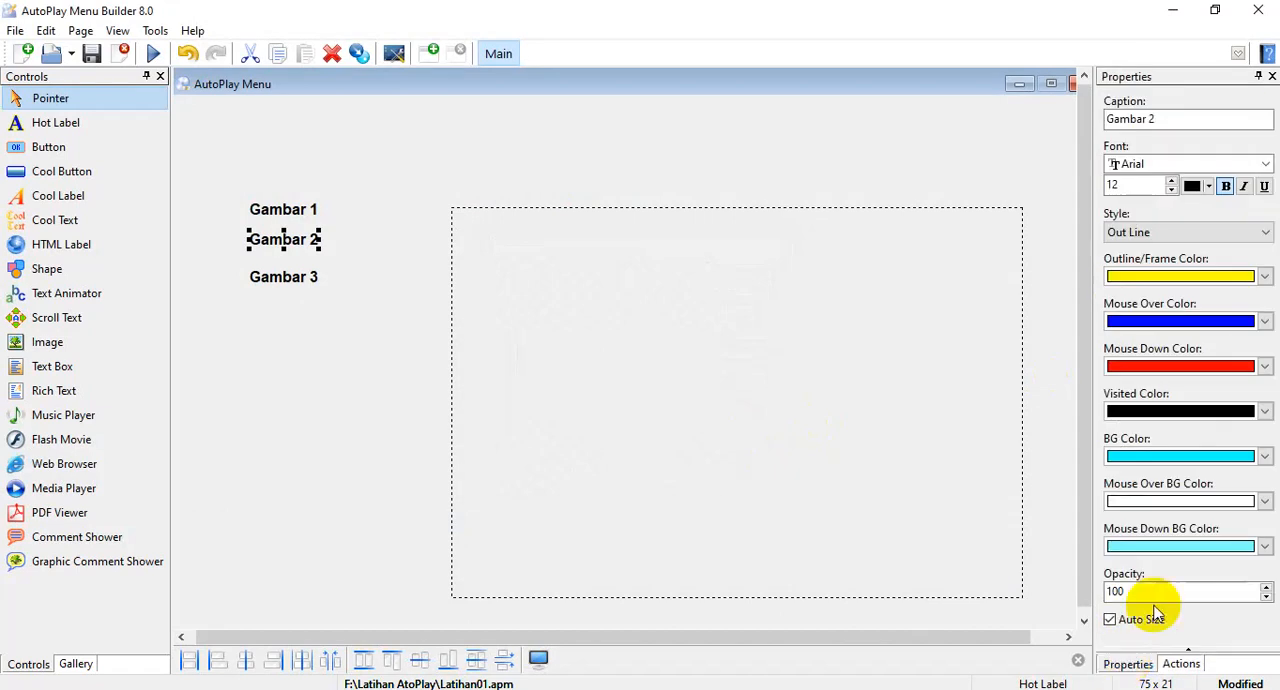
pyautogui.click(856, 352)
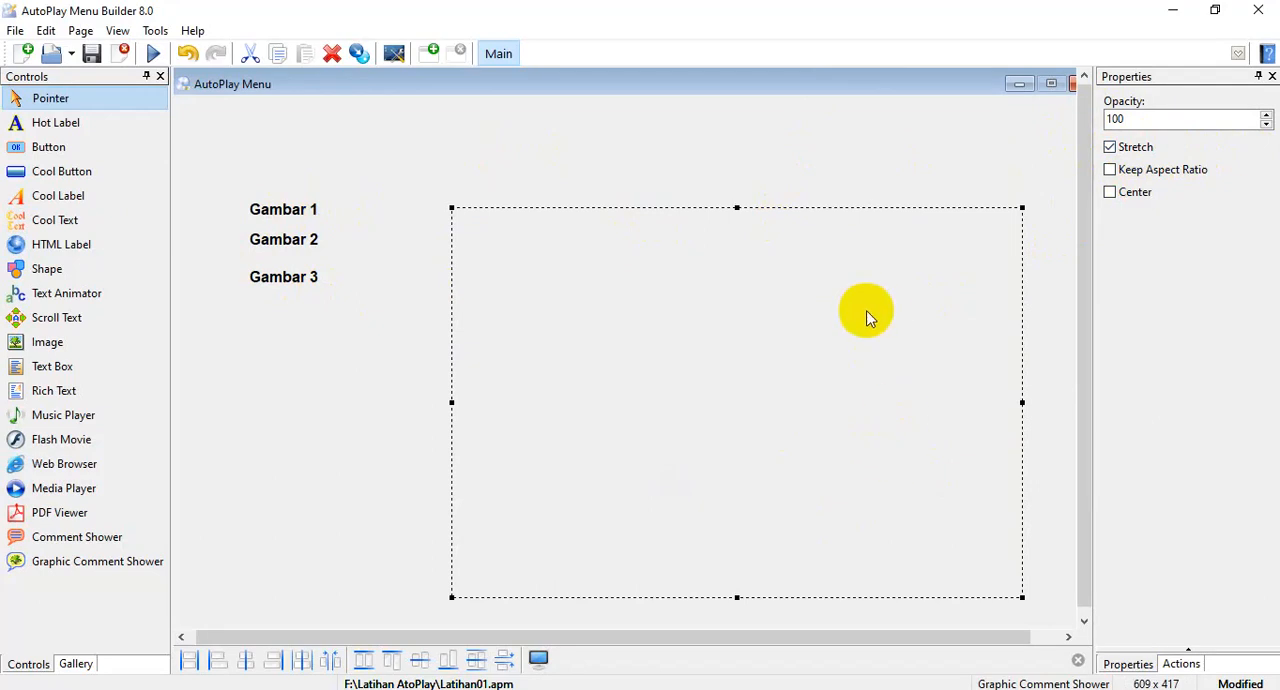
# Load a sample photo from the BlazePhoto Samples folder in Pictures as the Gambar 3 label's graphic comment.
pyautogui.click(303, 276)
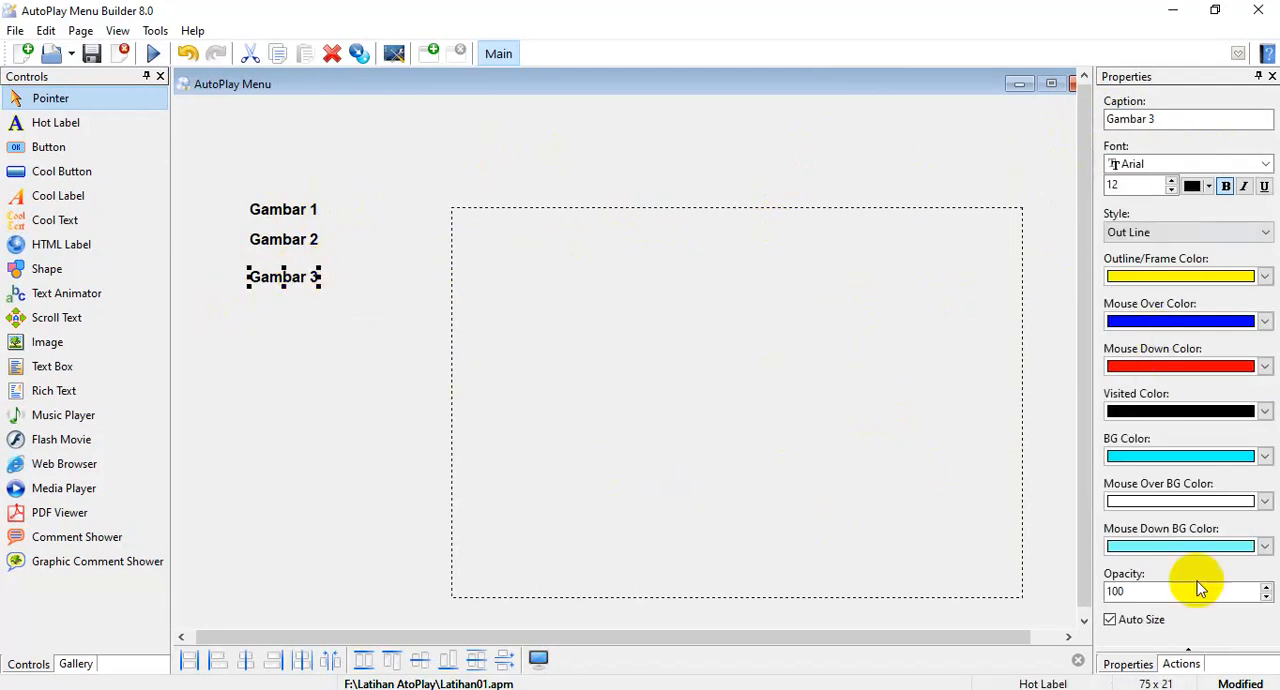
pyautogui.click(1183, 664)
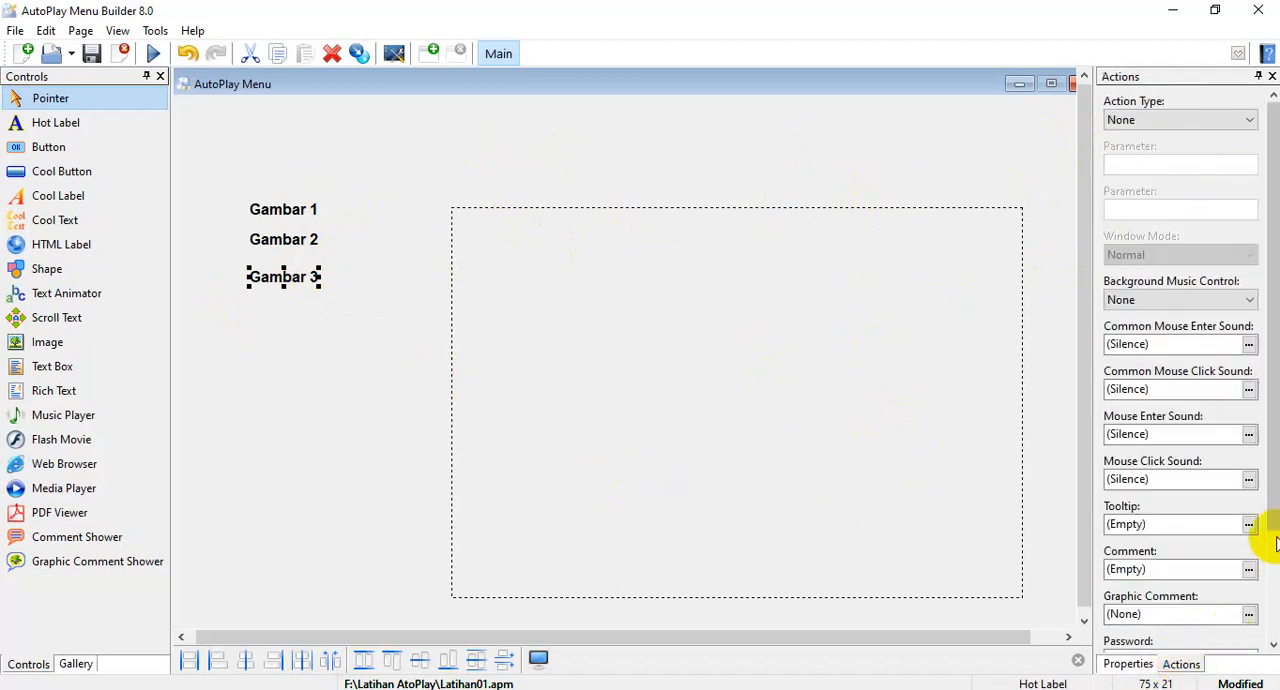
pyautogui.scroll(-3, 1180, 400)
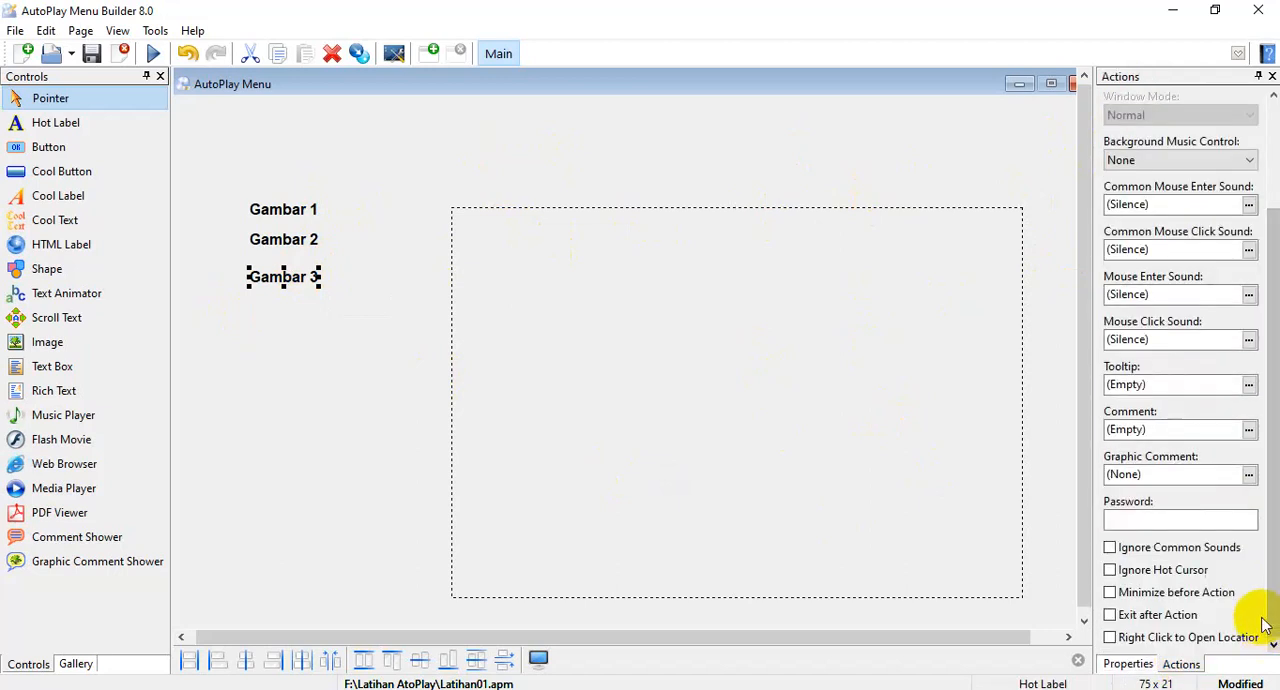
pyautogui.click(1249, 475)
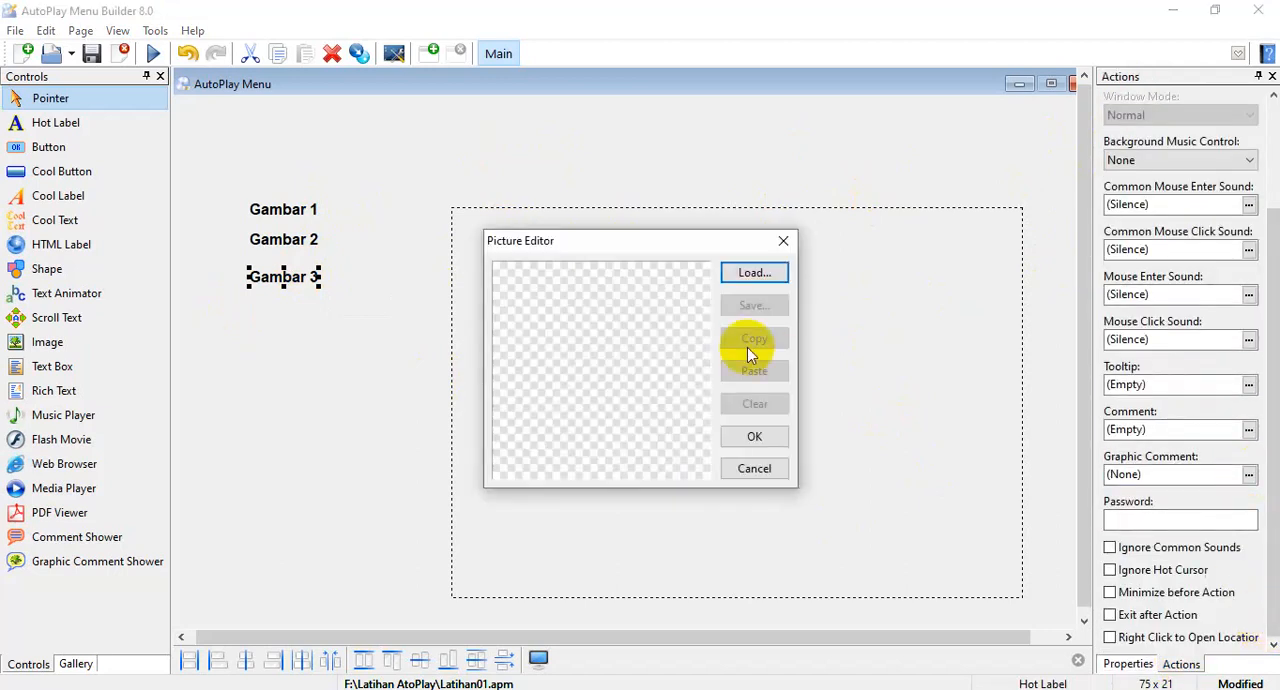
pyautogui.click(755, 279)
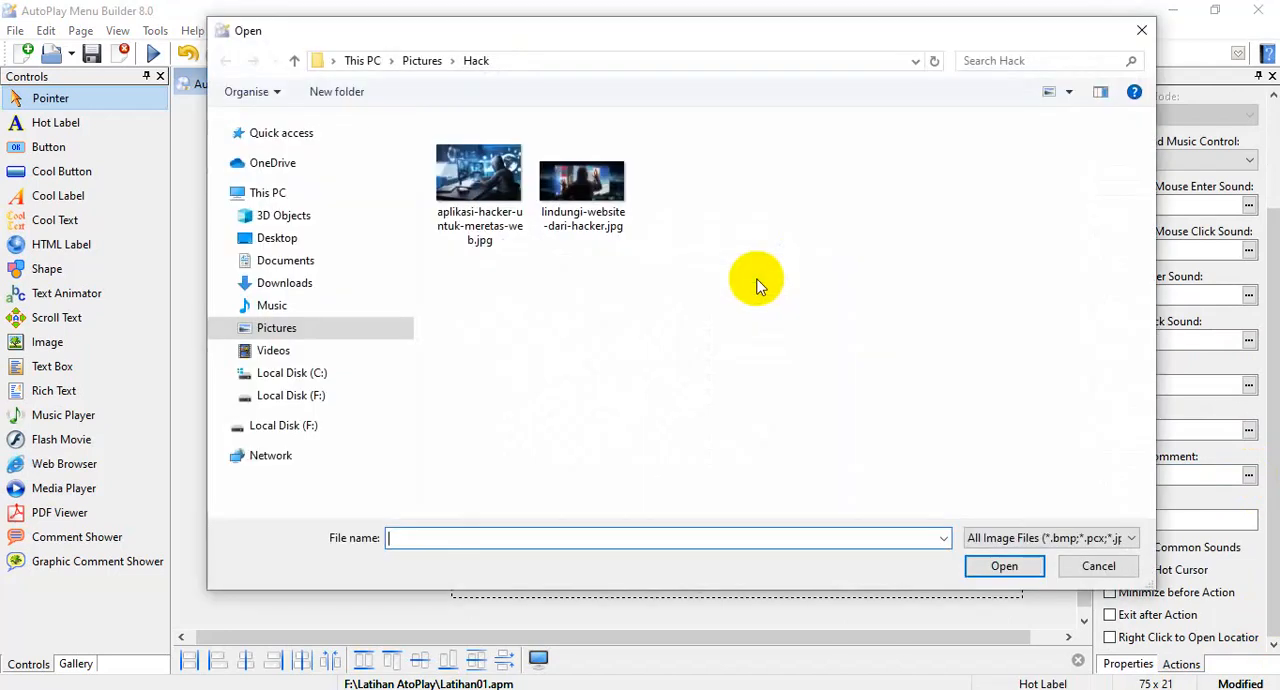
pyautogui.click(416, 61)
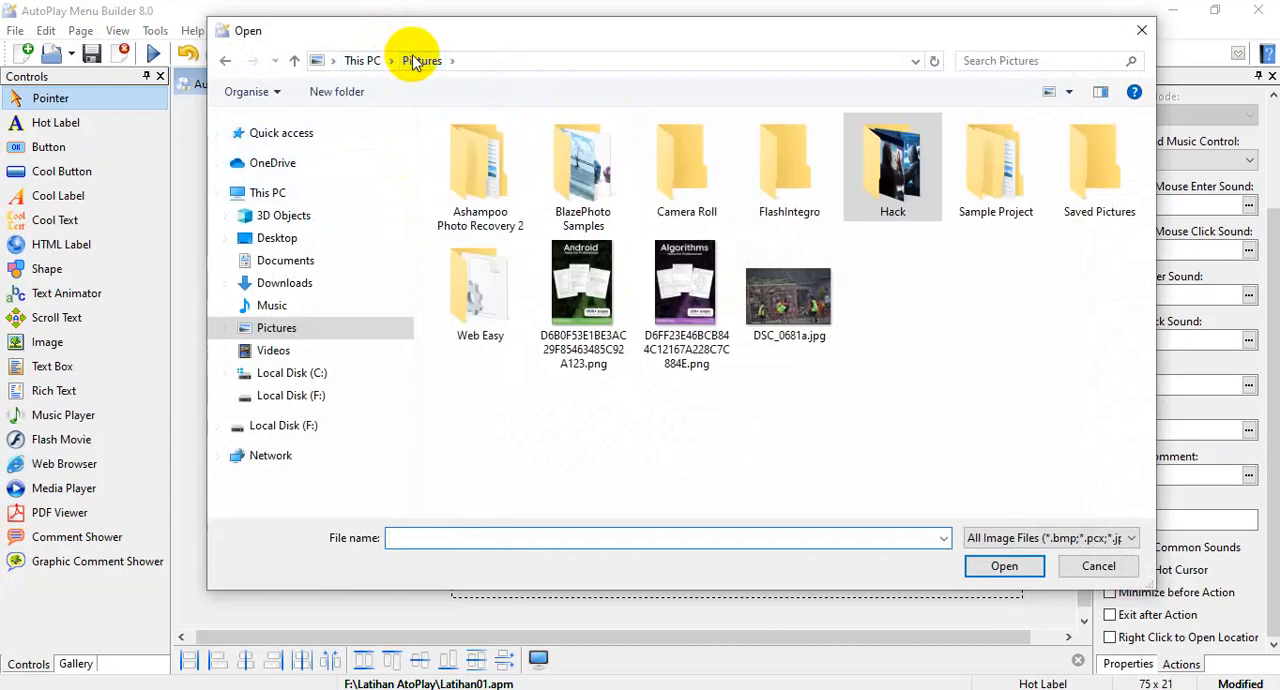
pyautogui.doubleClick(588, 180)
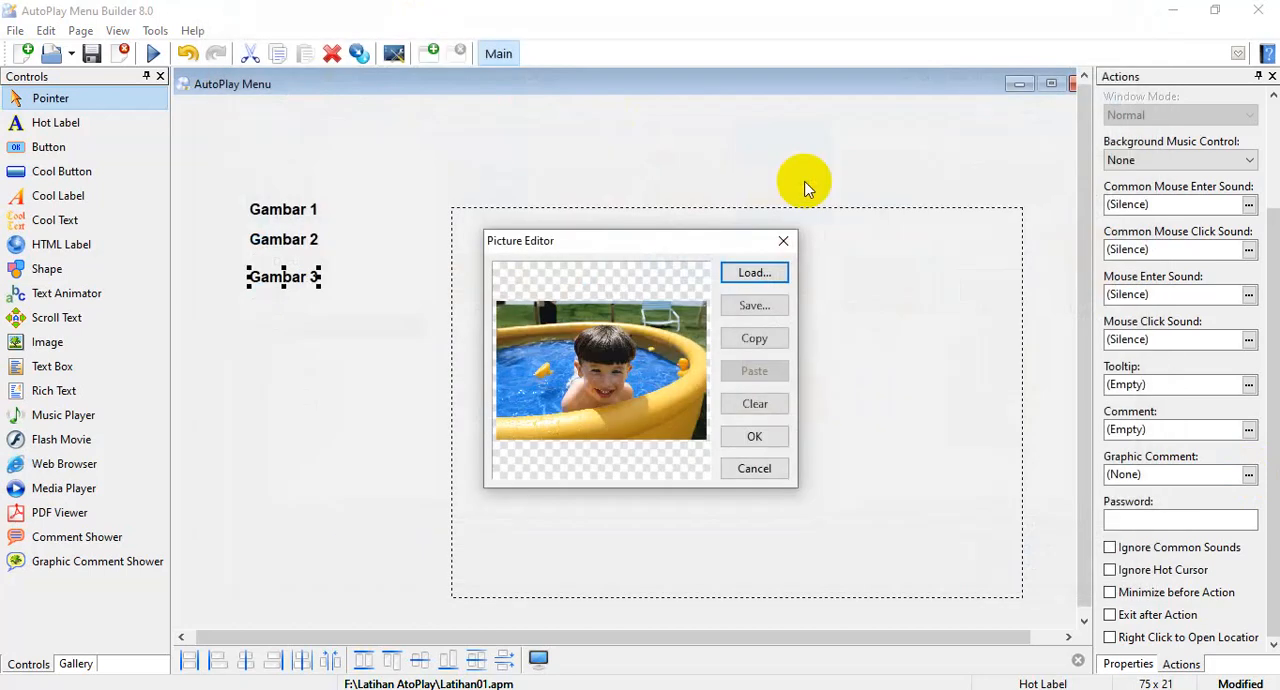
pyautogui.click(754, 436)
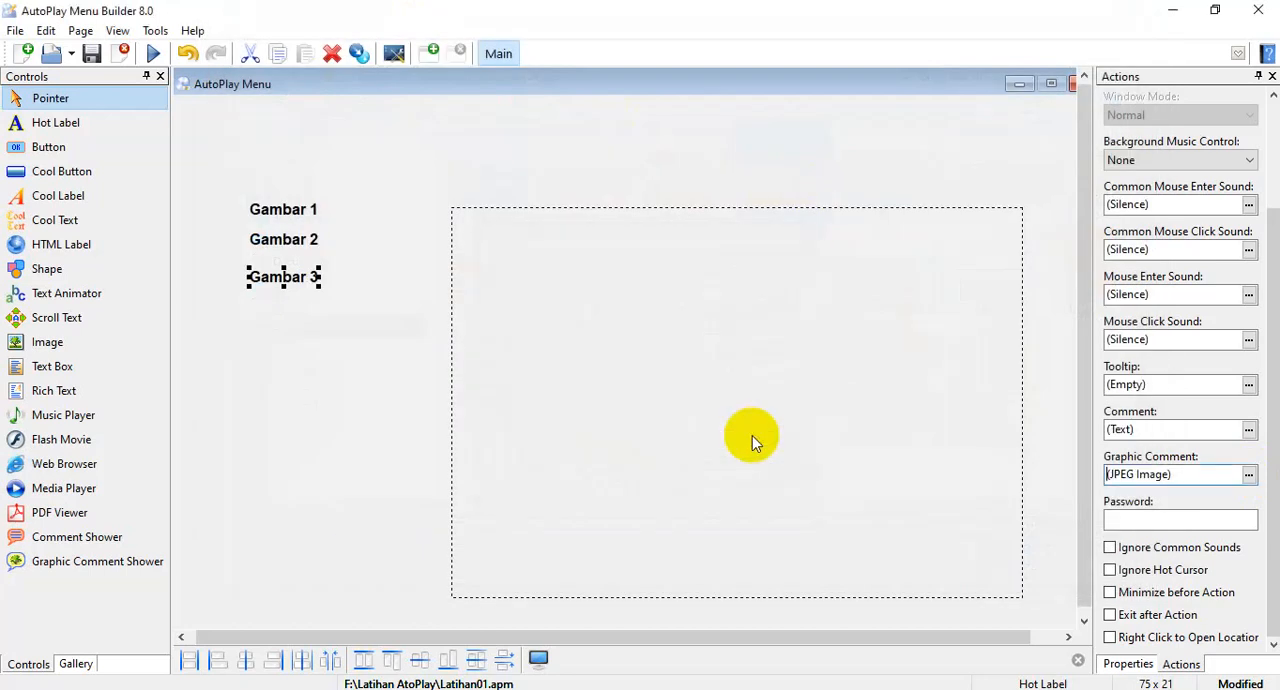
# Deselect everything and preview the pictures of Gambar 1, Gambar 2 and Gambar 3 on the design page.
pyautogui.click(366, 490)
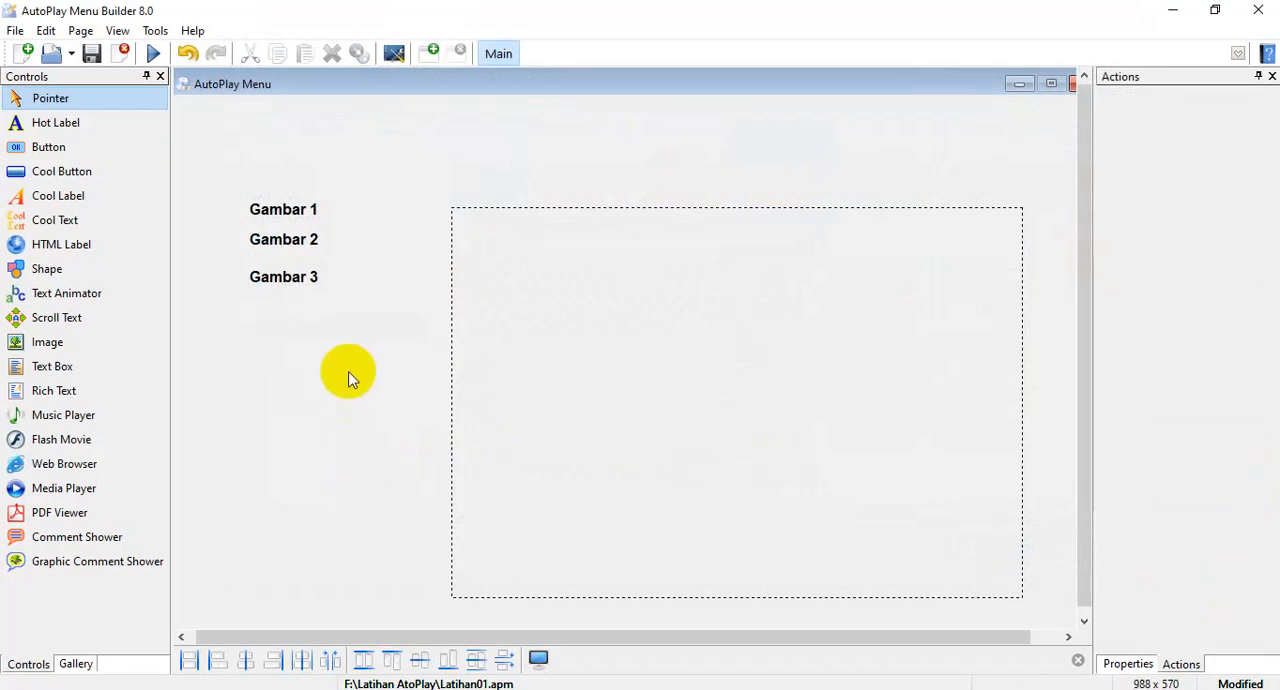
pyautogui.moveTo(296, 212)
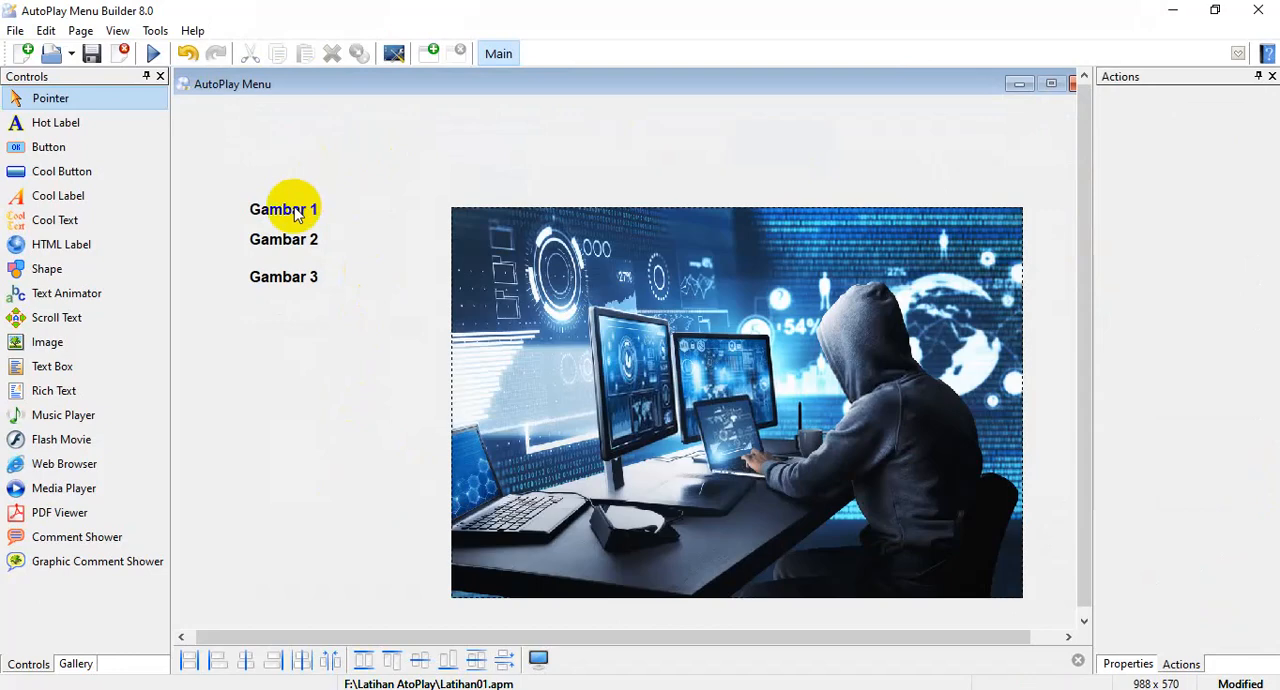
pyautogui.moveTo(306, 238)
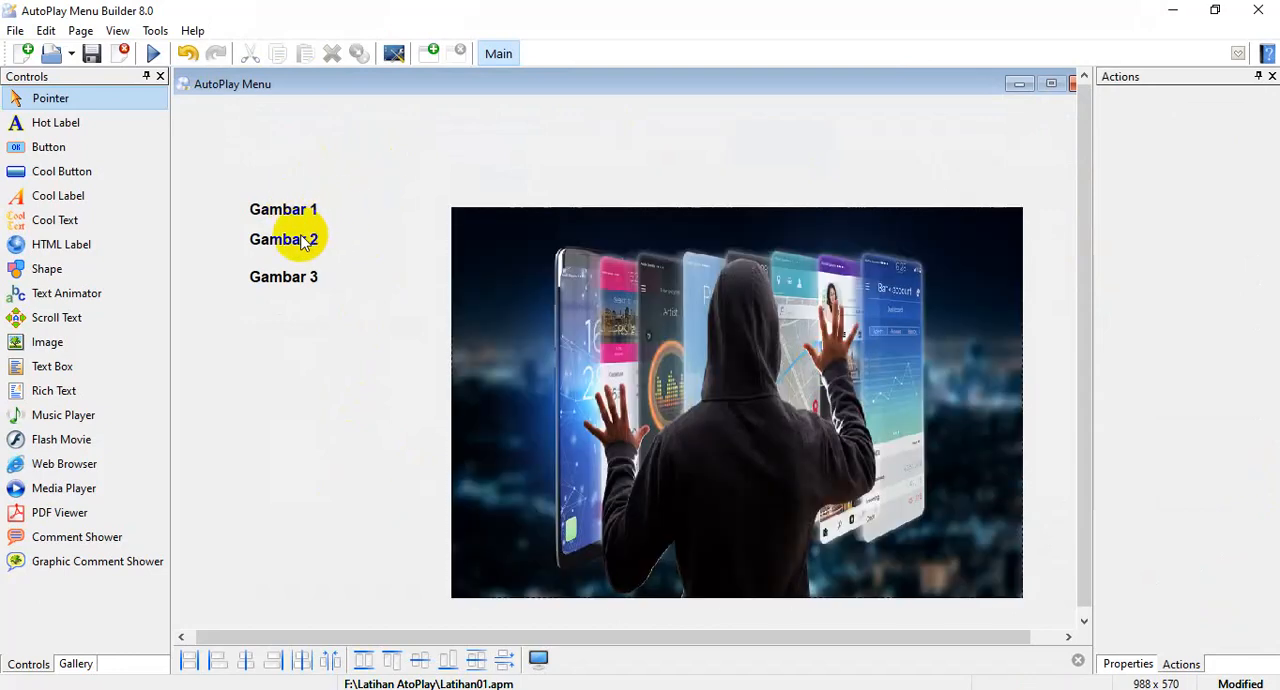
pyautogui.moveTo(291, 287)
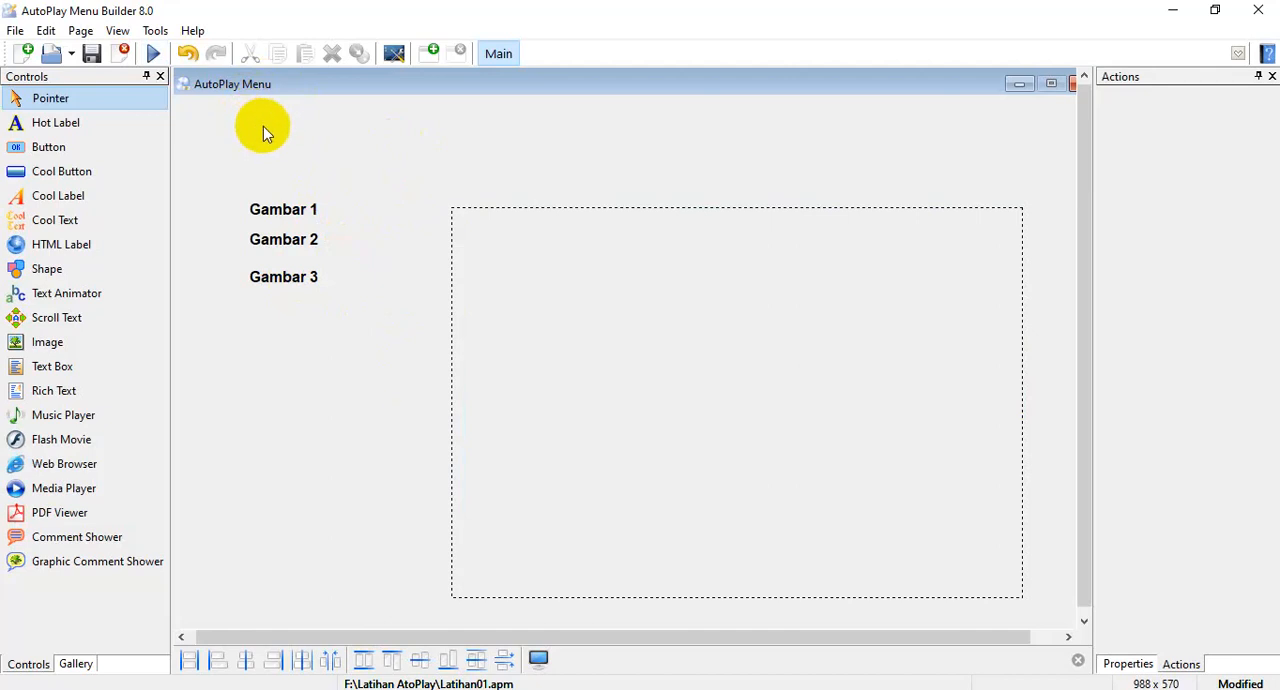
# Test the project and check the picture shown for each of the three Gambar labels, repositioning the test window as needed.
pyautogui.click(152, 55)
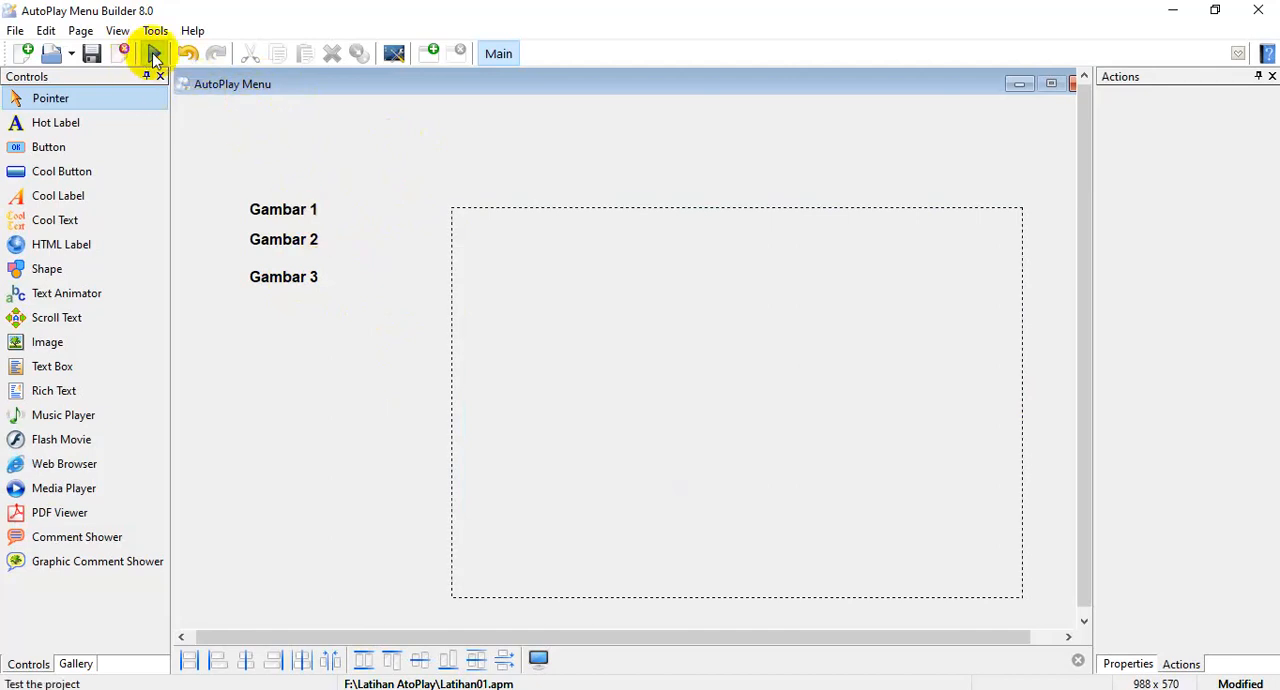
pyautogui.moveTo(500, 86); pyautogui.dragTo(478, 24)
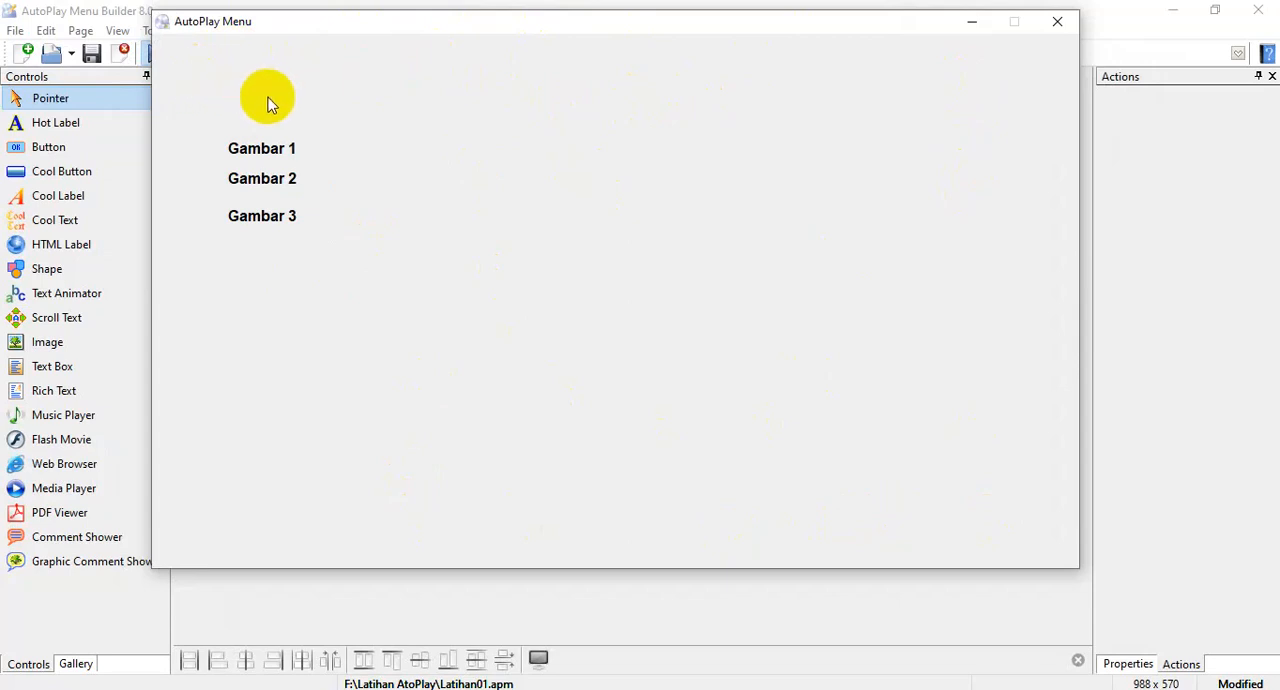
pyautogui.click(260, 216)
pyautogui.moveTo(262, 150)
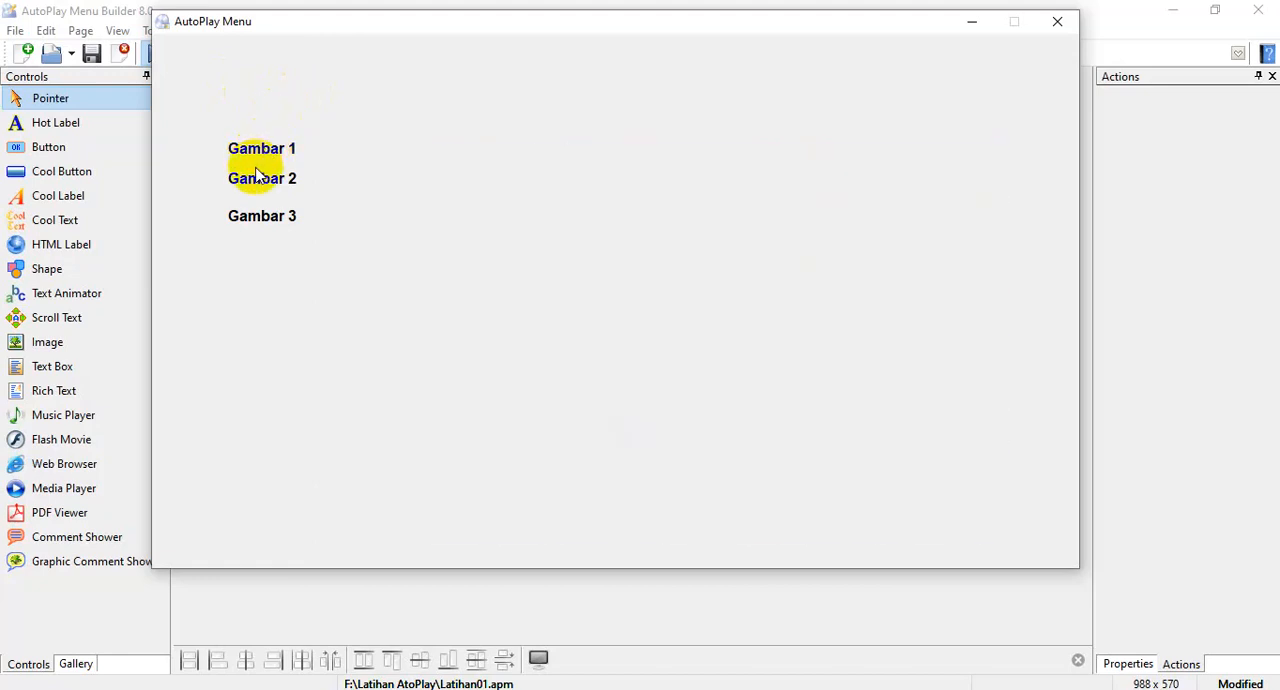
pyautogui.moveTo(254, 180)
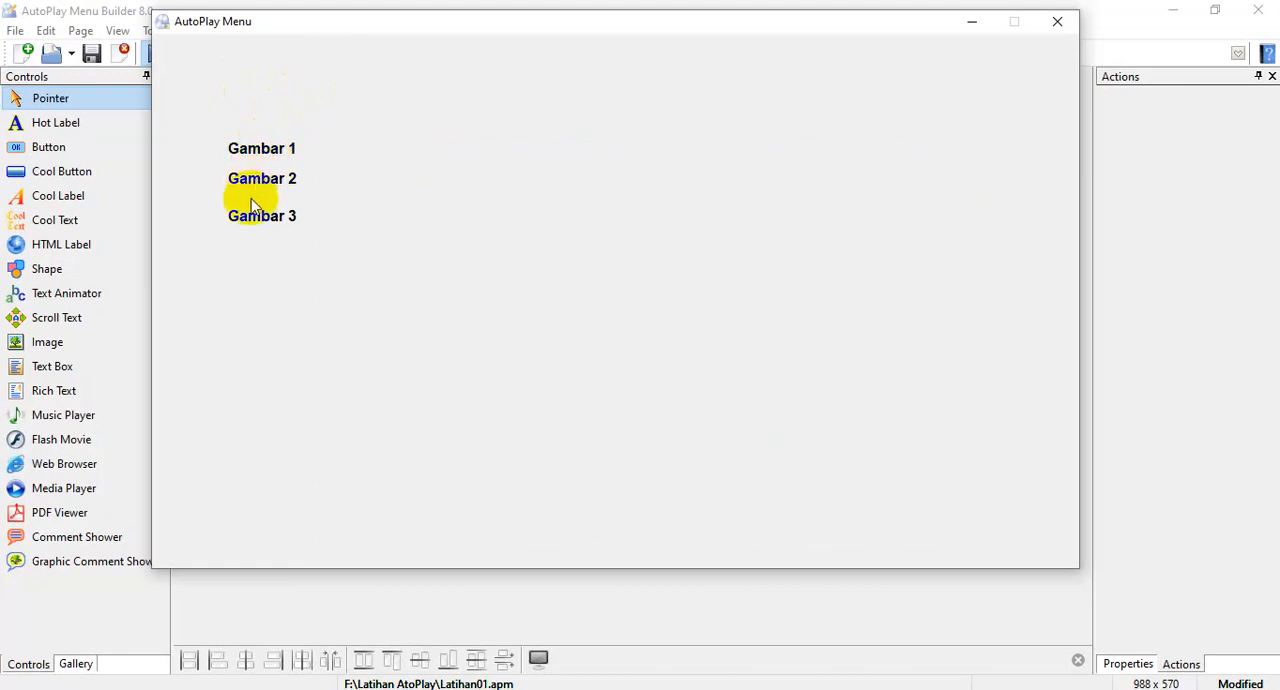
pyautogui.moveTo(252, 222)
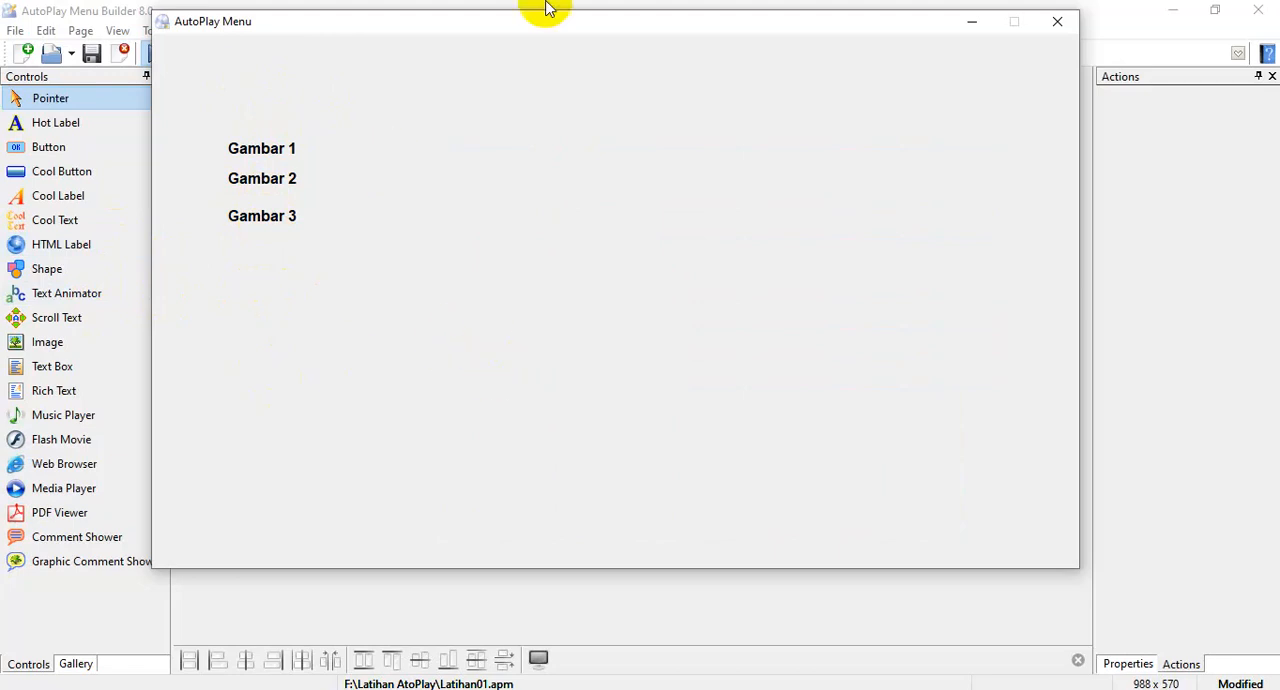
pyautogui.moveTo(884, 32); pyautogui.dragTo(904, 63)
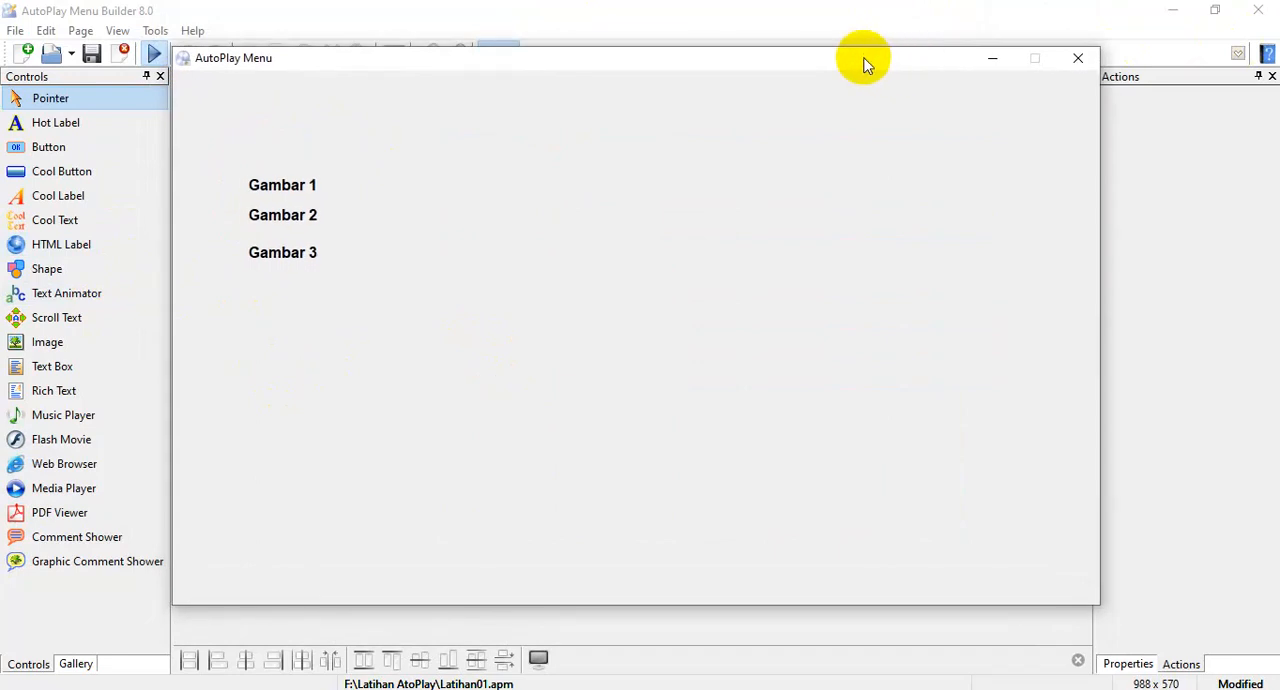